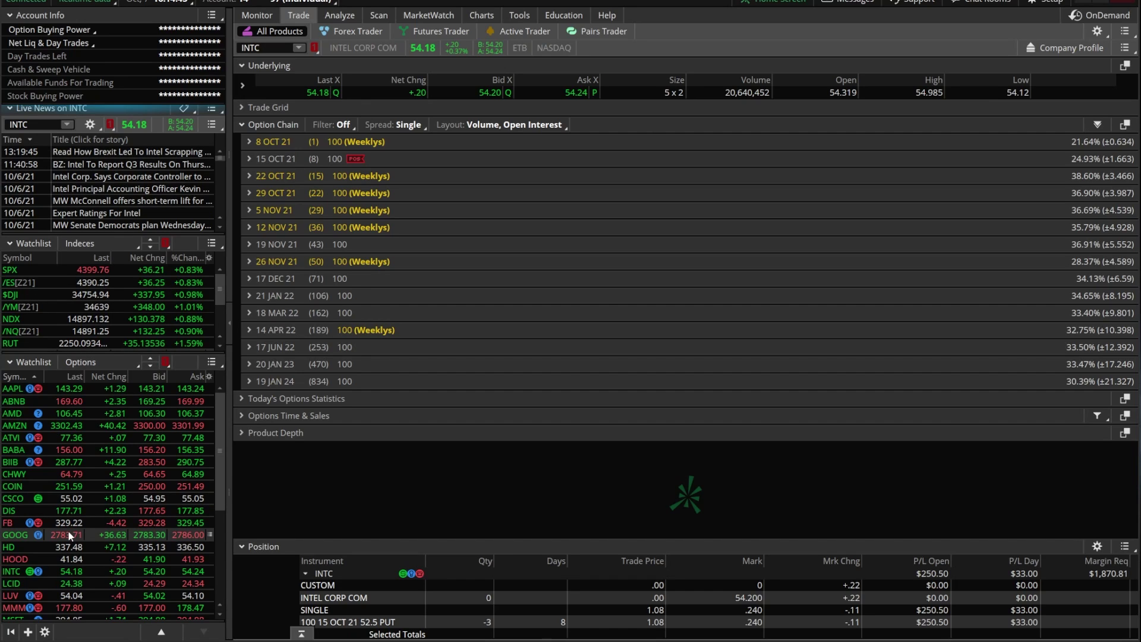
Step: Add the Trade Flash gadget to the left sidebar from the Add Gadget list
click(30, 631)
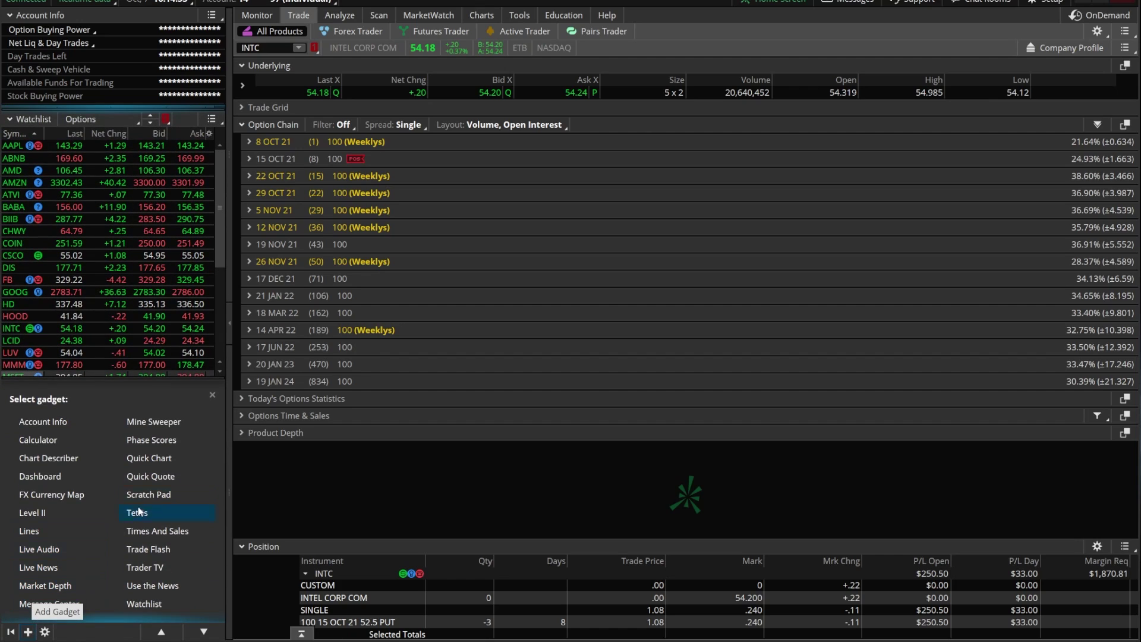
click(148, 549)
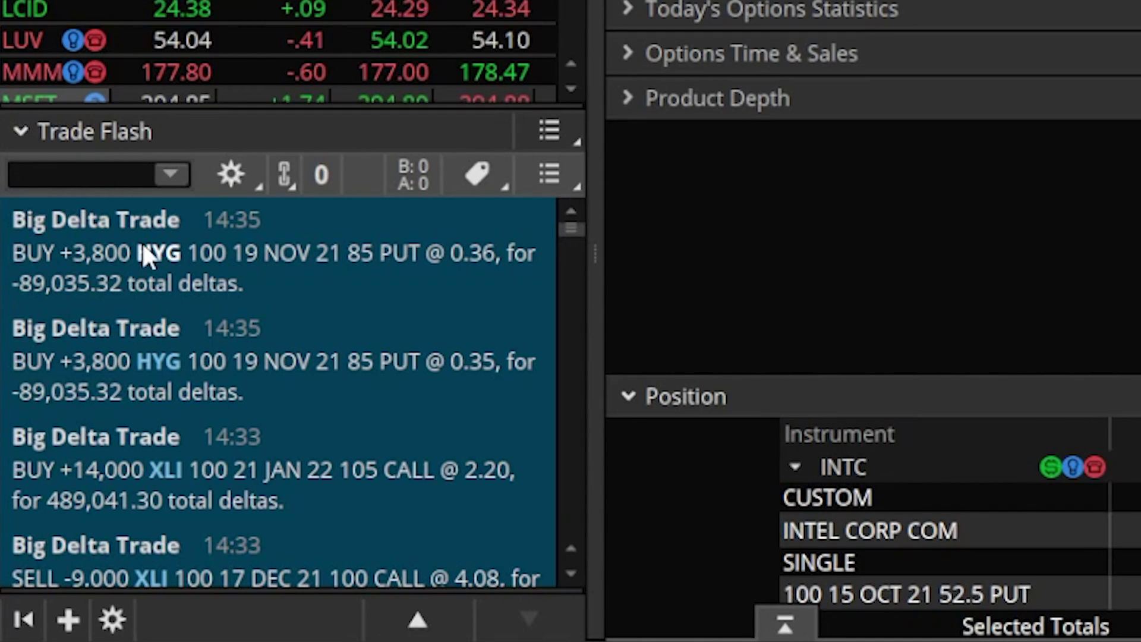
scroll(142, 256, down, 4)
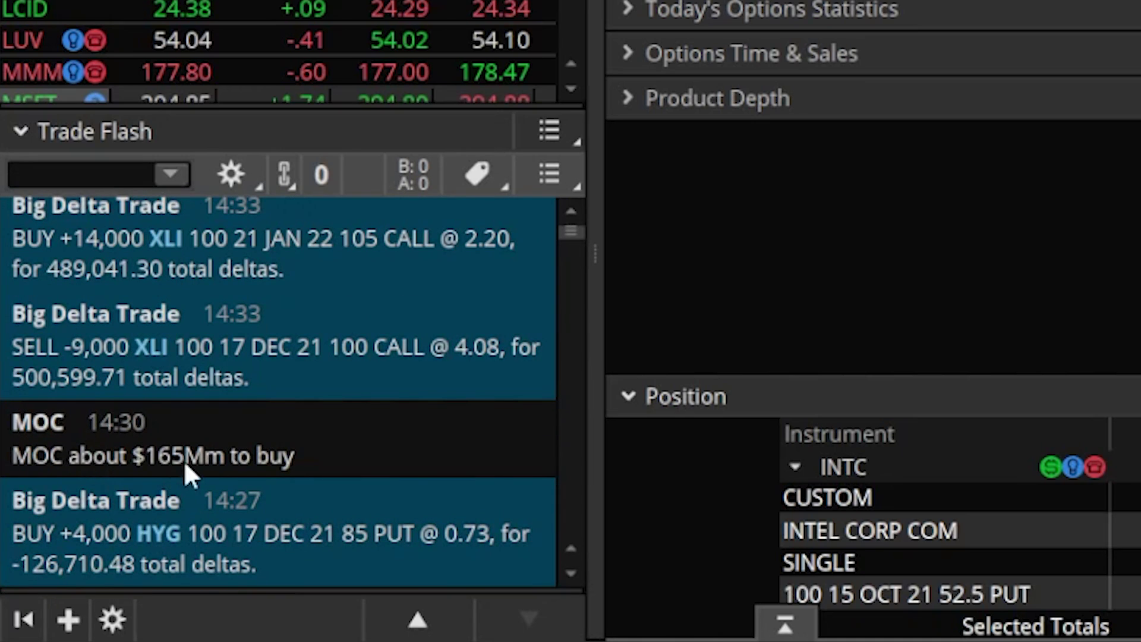
scroll(201, 464, down, 5)
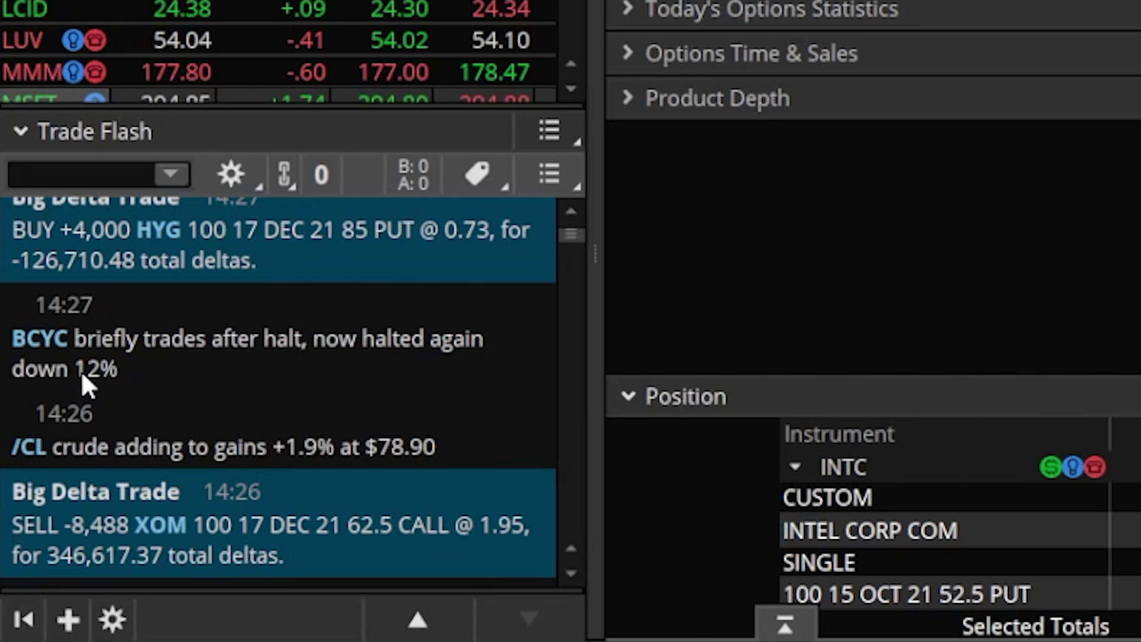
Step: Uncheck All and check only Big Delta Trade in the Trade Flash alert-type filter
click(498, 173)
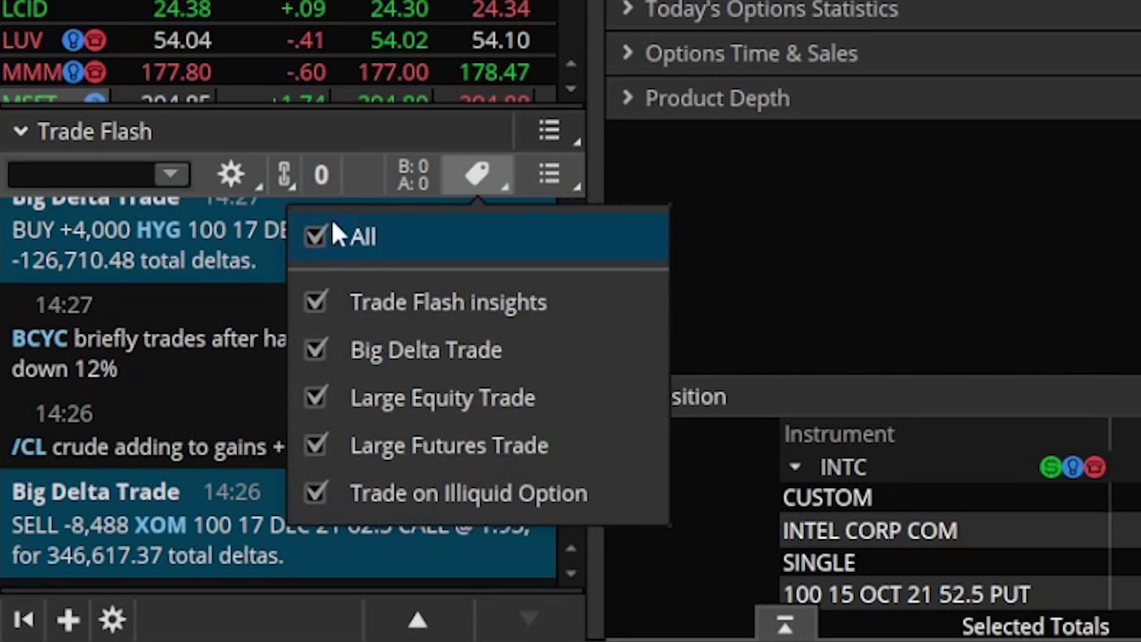
click(315, 238)
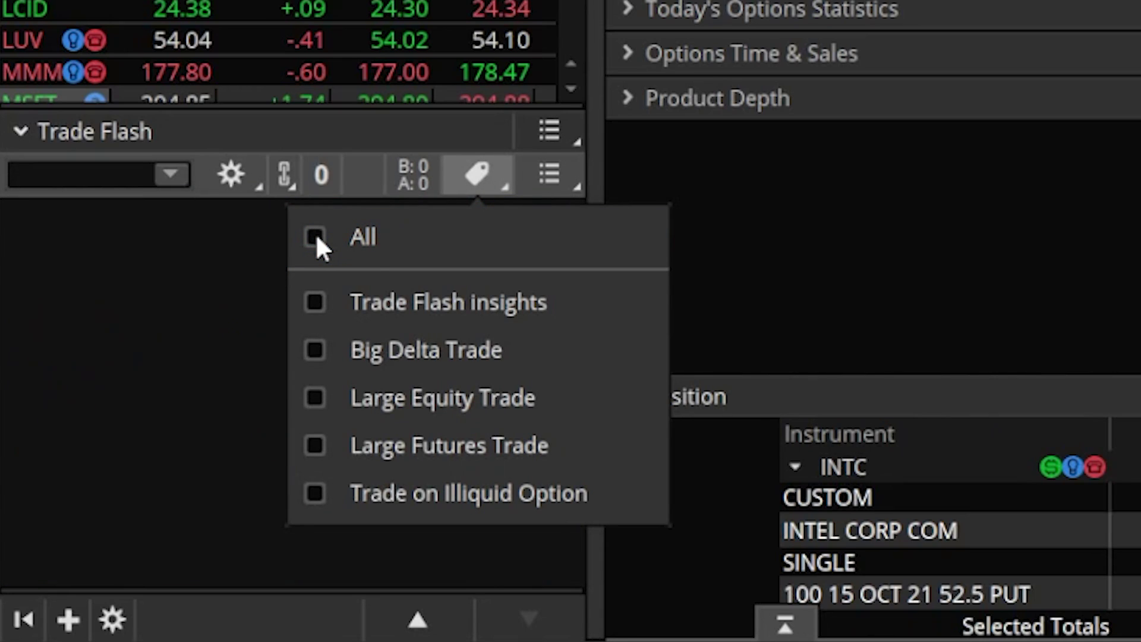
click(319, 348)
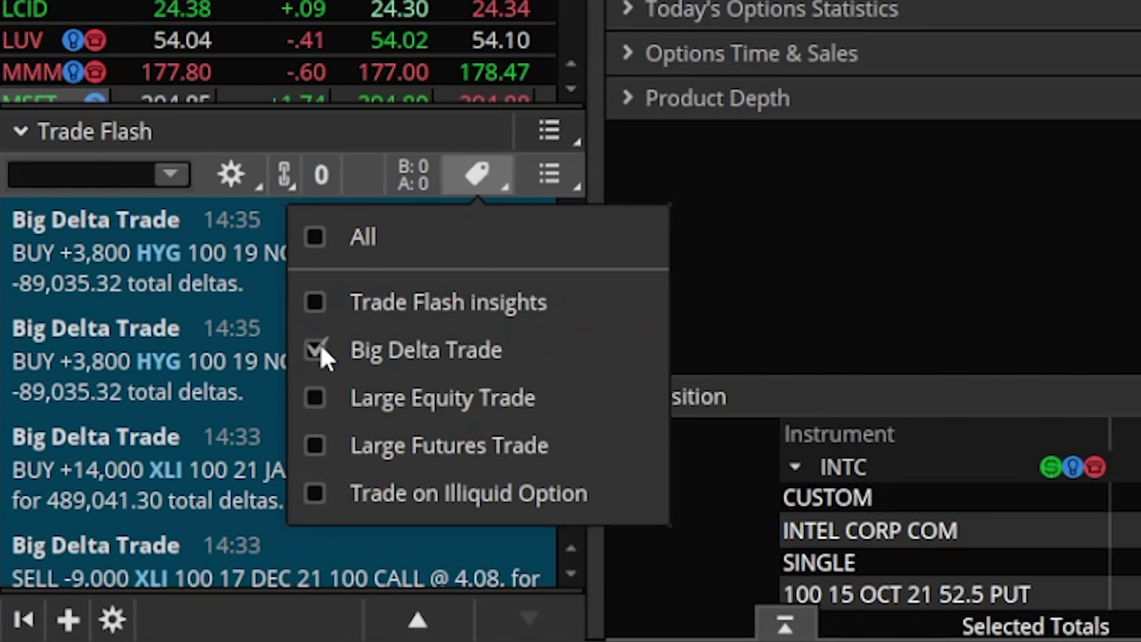
click(369, 130)
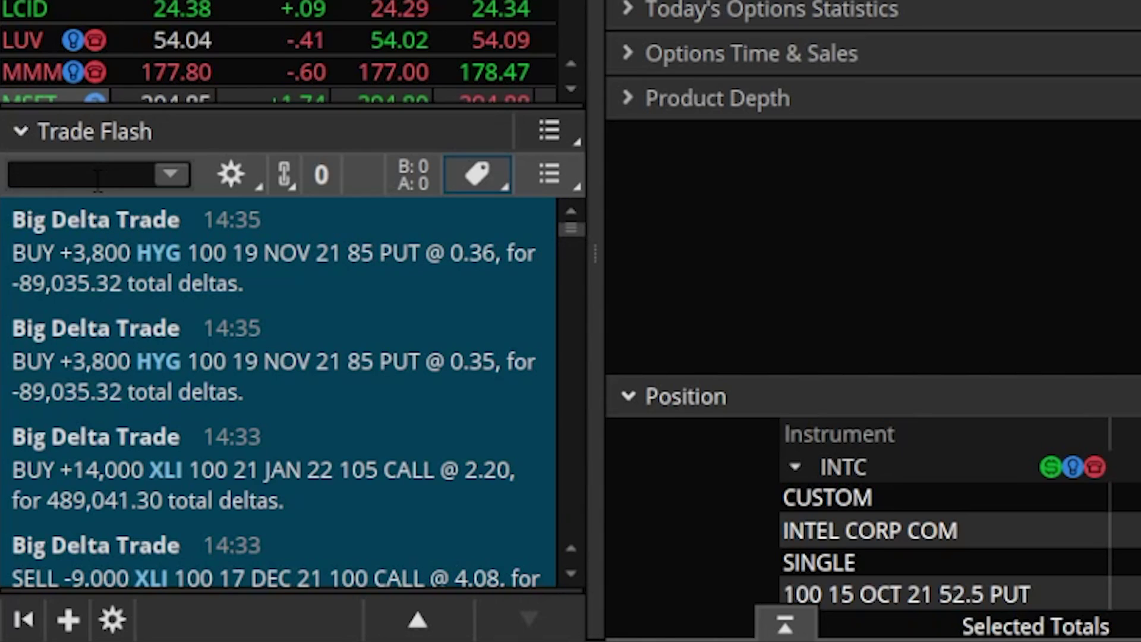
Step: Set the Trade Flash feed's symbol to AAPL
click(98, 178)
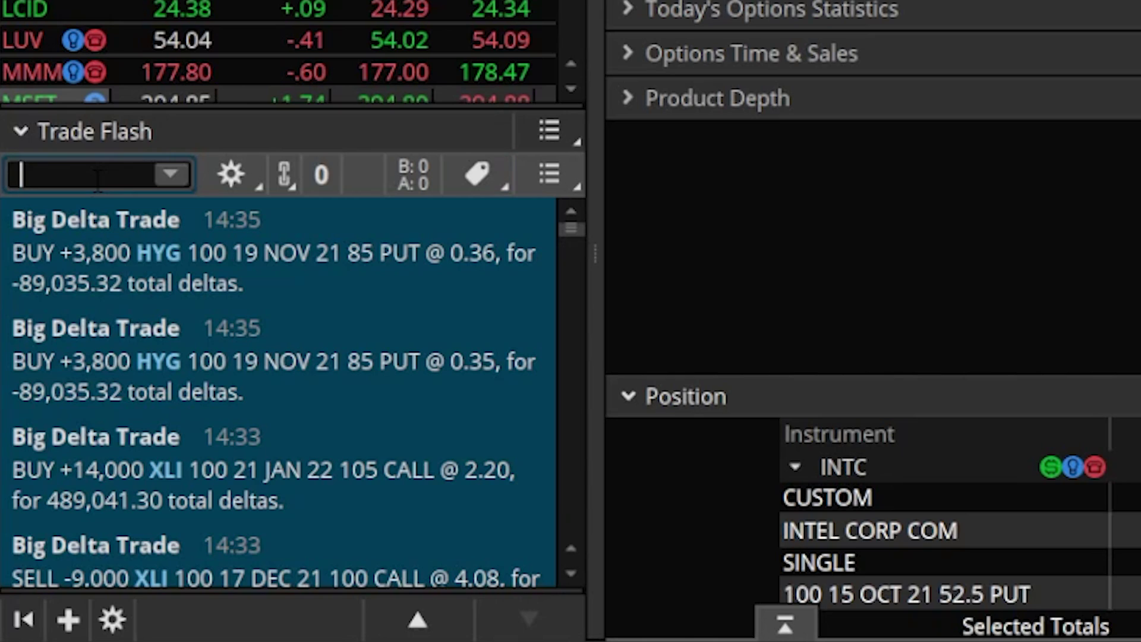
text(AAPL)
key(Return)
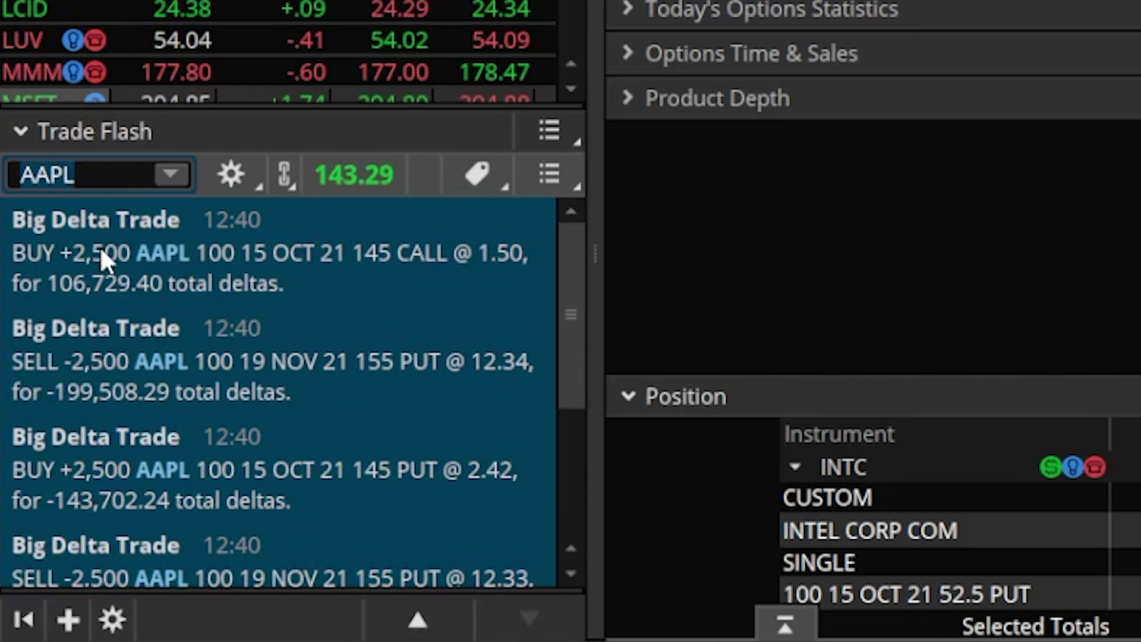
scroll(101, 267, down, 2)
scroll(101, 271, up, 2)
Step: Navigate the Trade Flash symbol-list menu to Personal > HIGH IV STOCKS
click(229, 177)
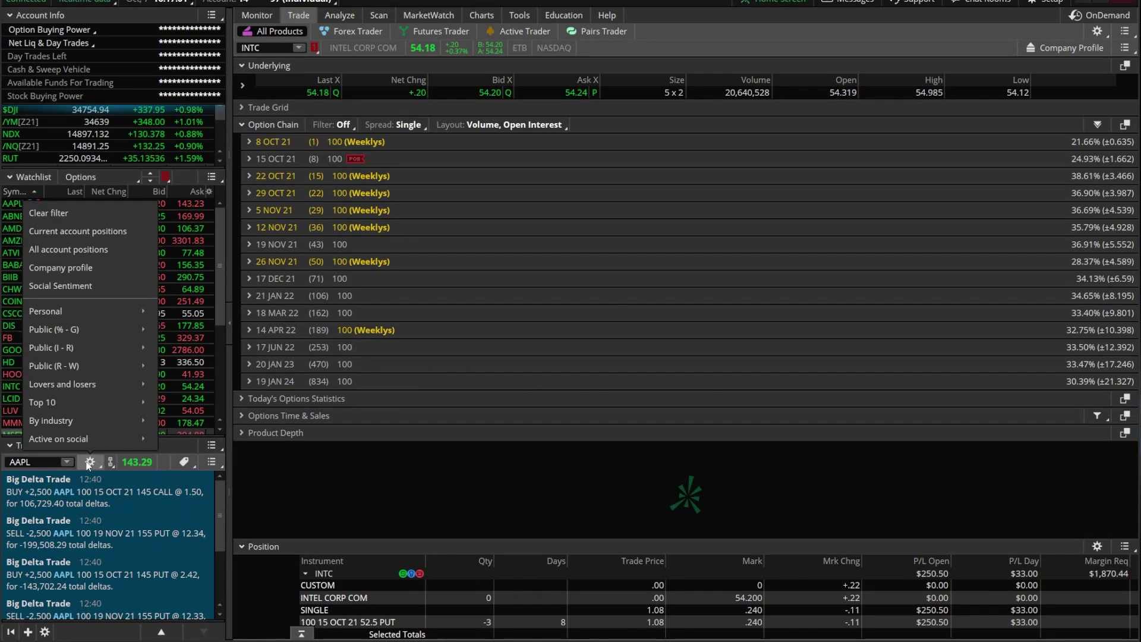
mouse_move(43, 313)
mouse_move(83, 365)
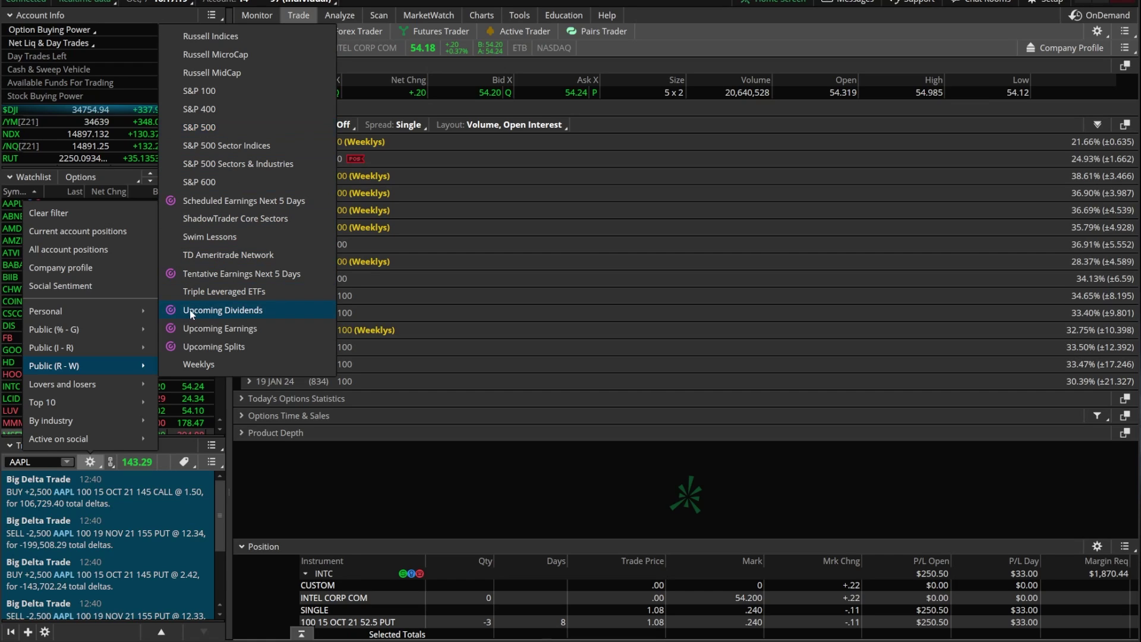
mouse_move(145, 312)
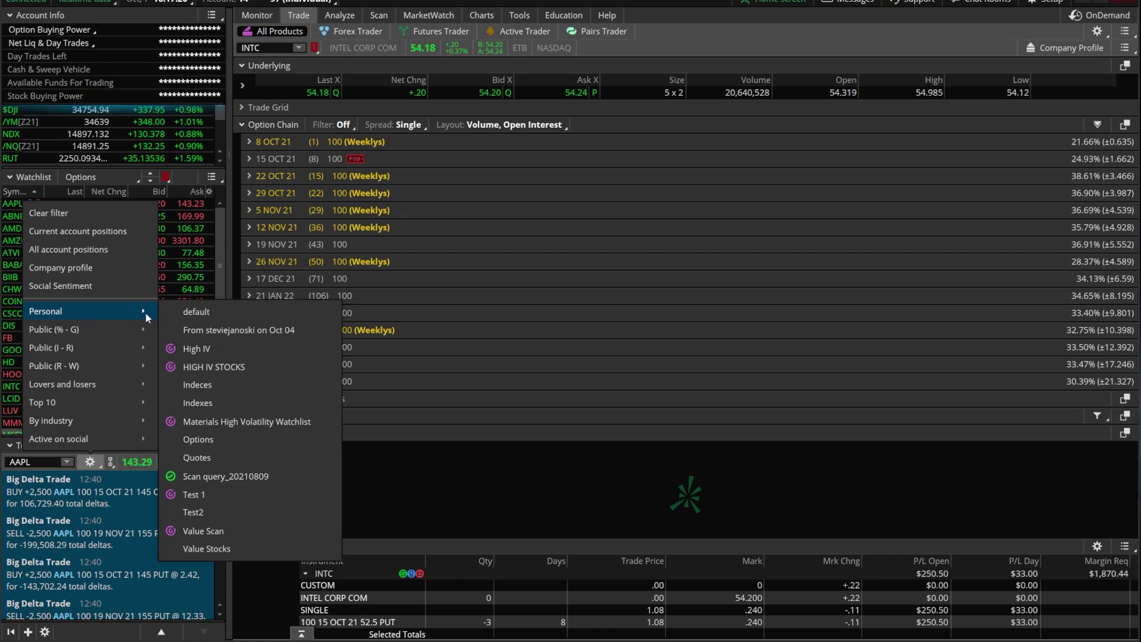
Step: Apply HIGH IV STOCKS to Trade Flash and the Watchlist, then clear Trade Flash's symbol filter
click(217, 369)
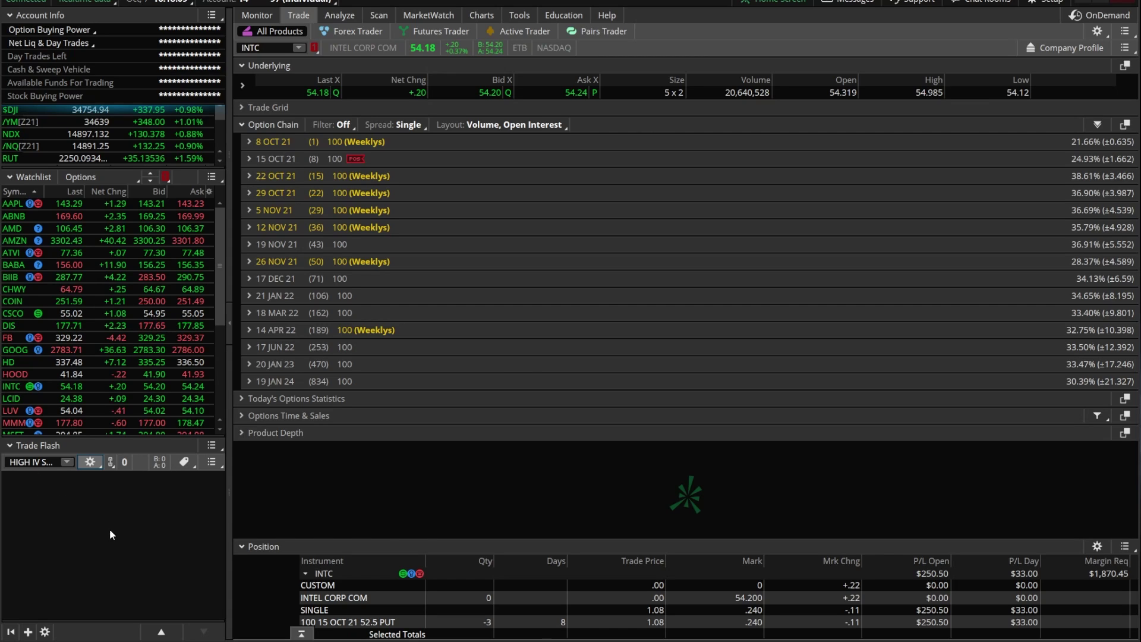
click(119, 176)
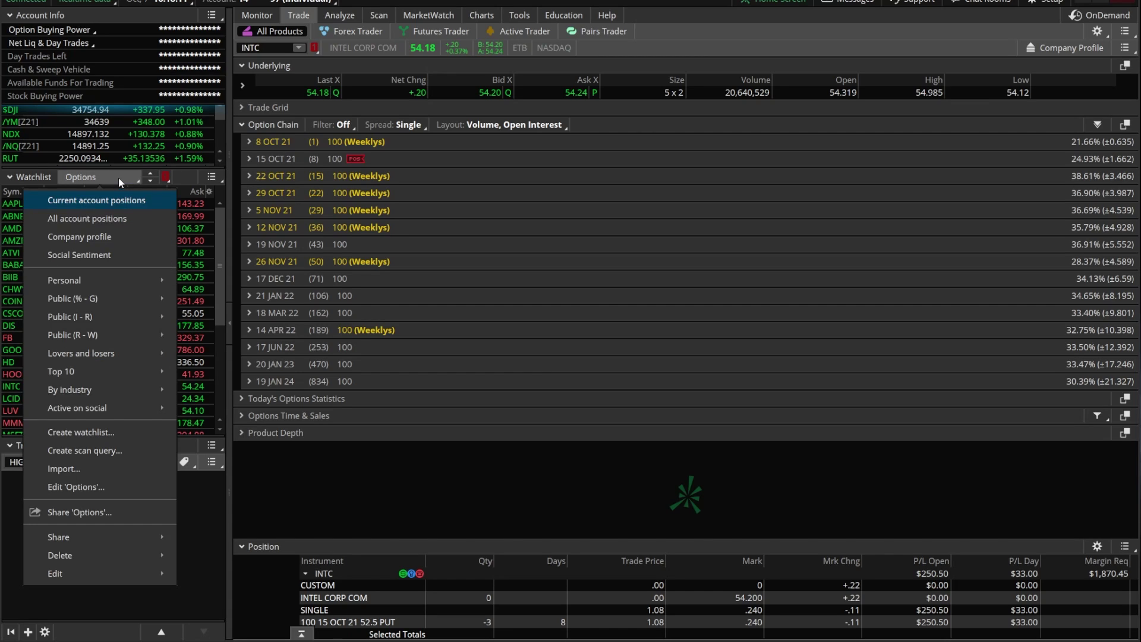
mouse_move(91, 278)
click(240, 338)
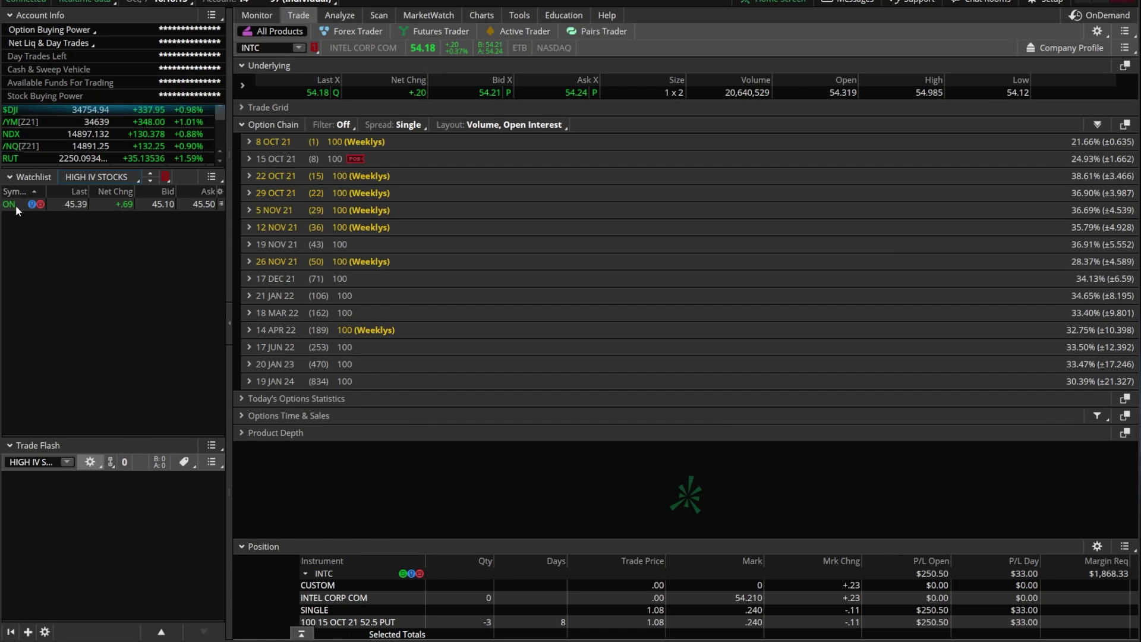
click(90, 463)
click(73, 213)
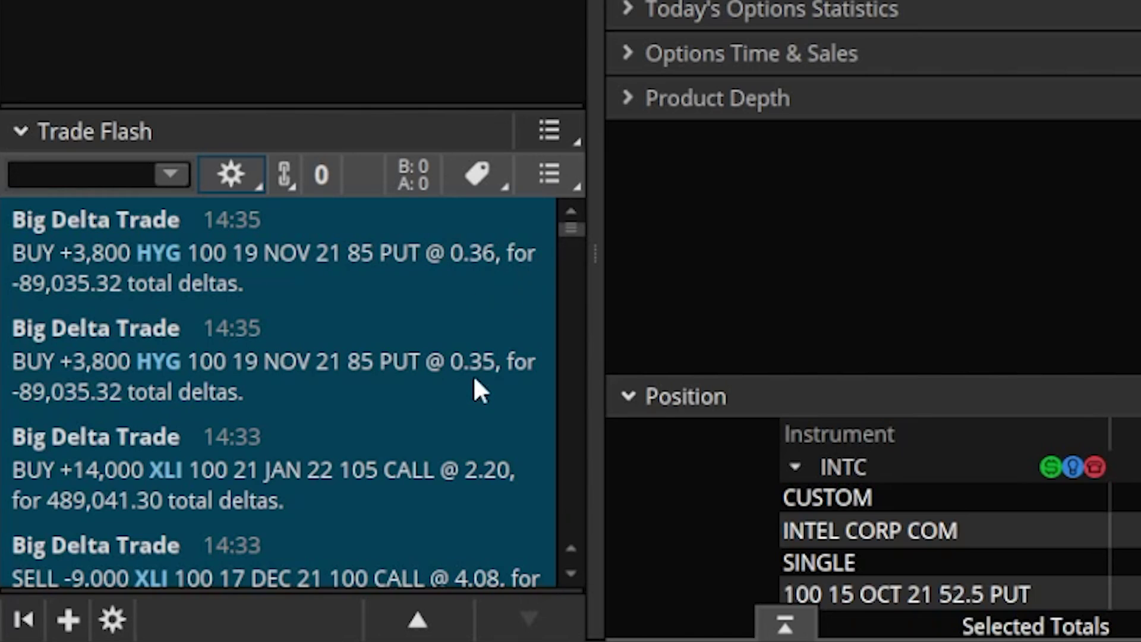
scroll(267, 431, down, 1)
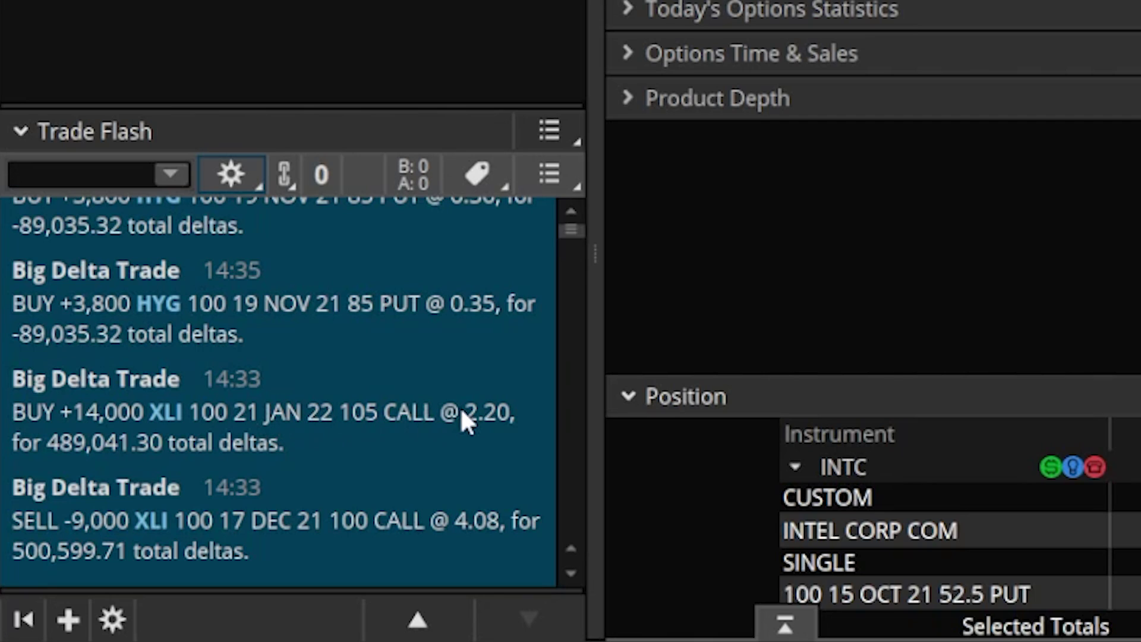
scroll(459, 403, down, 3)
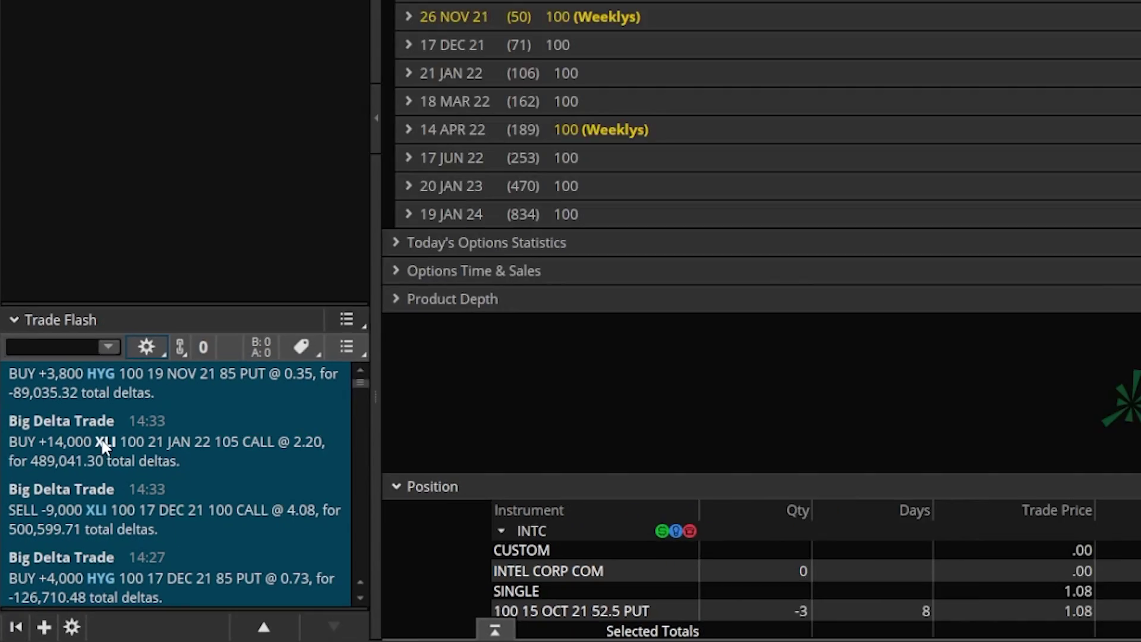
Step: Link XLI from its Trade Flash alert to the Trade page, replacing INTC's option chain
right_click(161, 324)
mouse_move(145, 640)
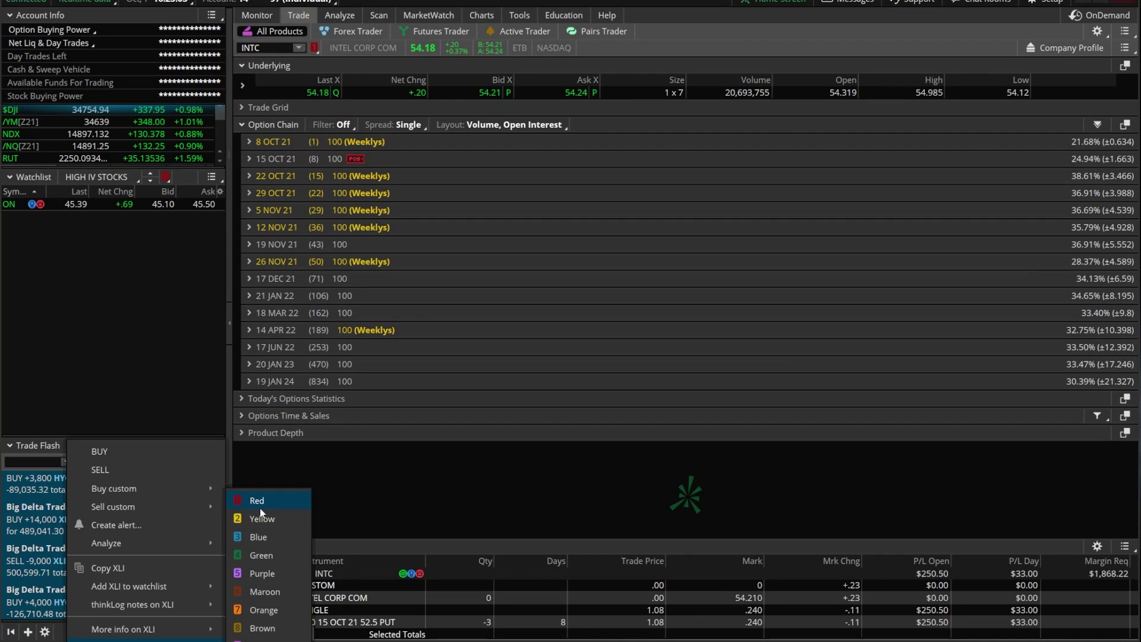
click(259, 508)
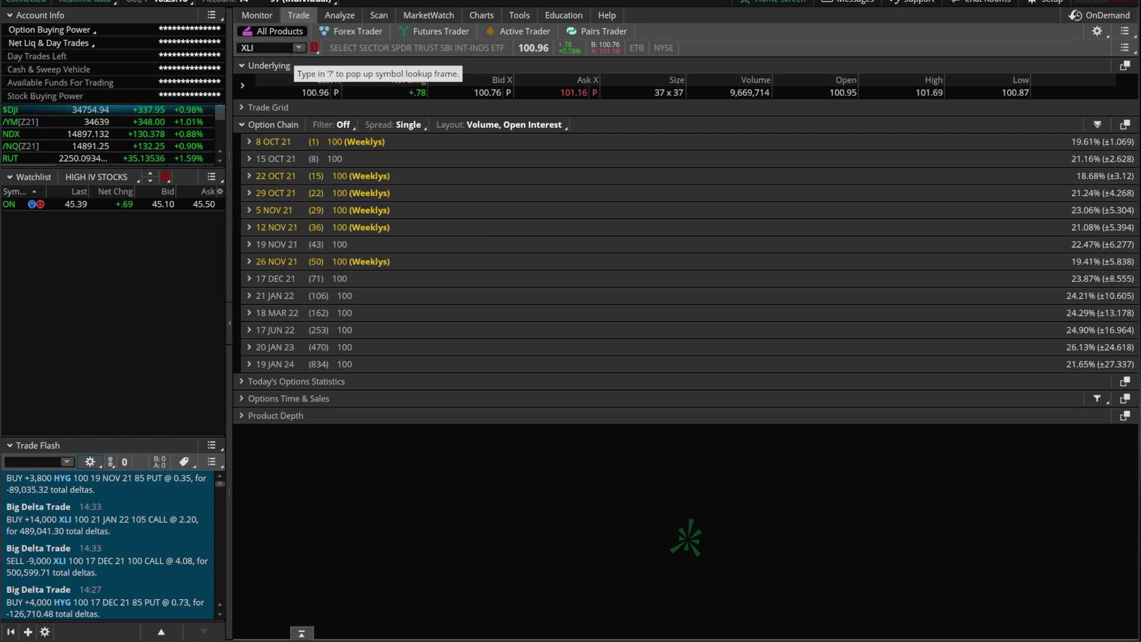
Step: Expand XLI's Today's Options Statistics and Options Time & Sales sections on the Trade page
click(242, 382)
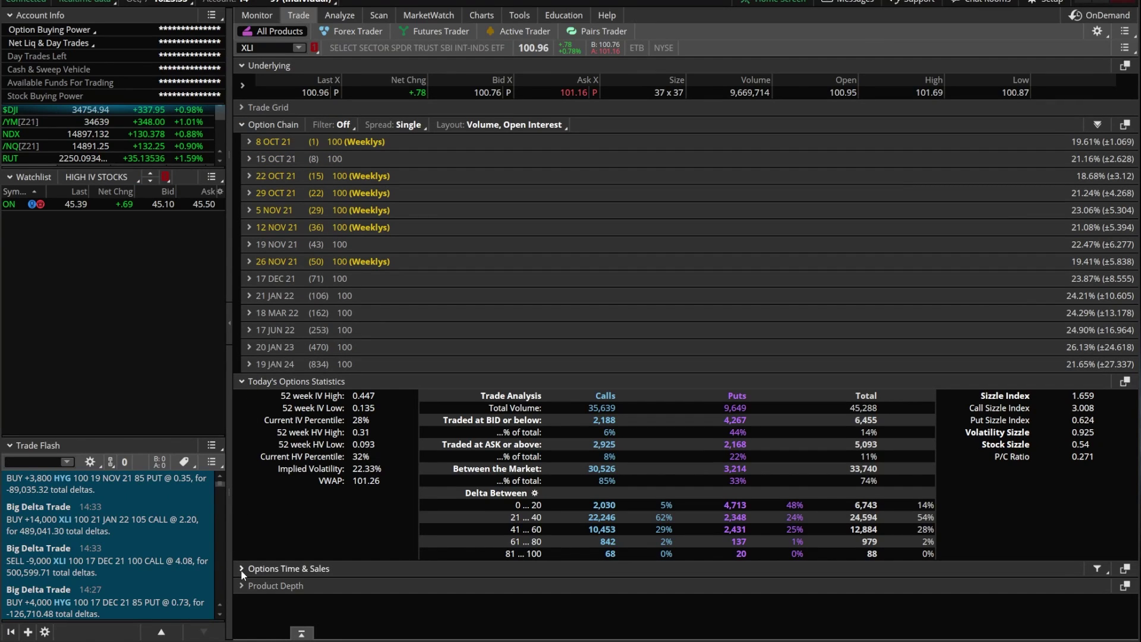
click(241, 569)
scroll(389, 543, down, 2)
scroll(391, 543, down, 2)
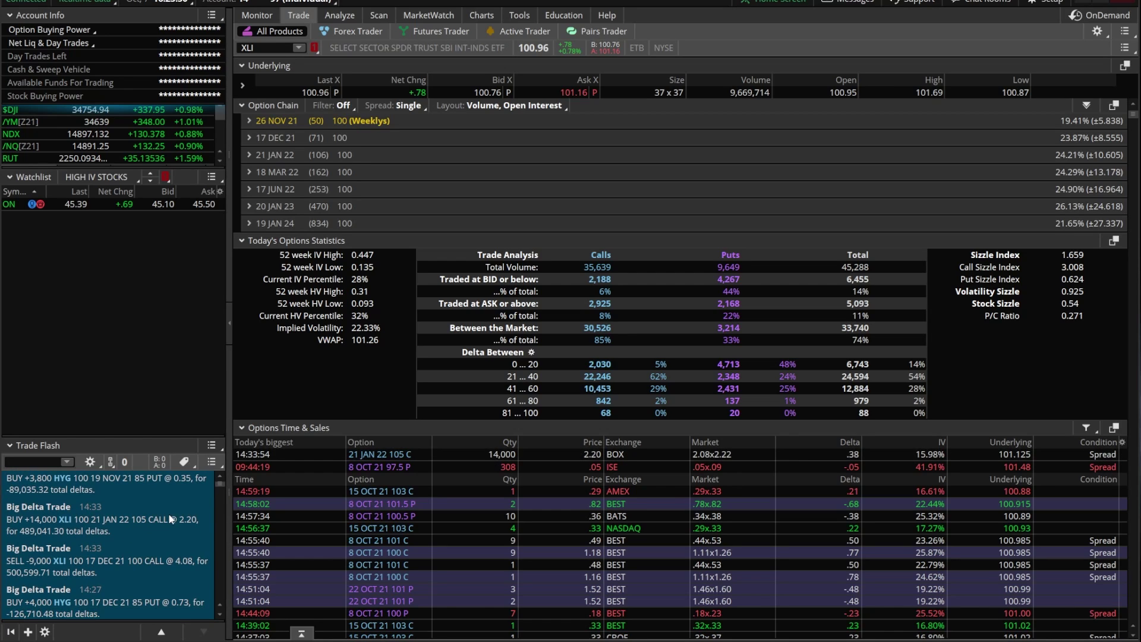
Step: Sort XLI's Options Time & Sales by Qty, largest first, and scroll through the trades
click(503, 480)
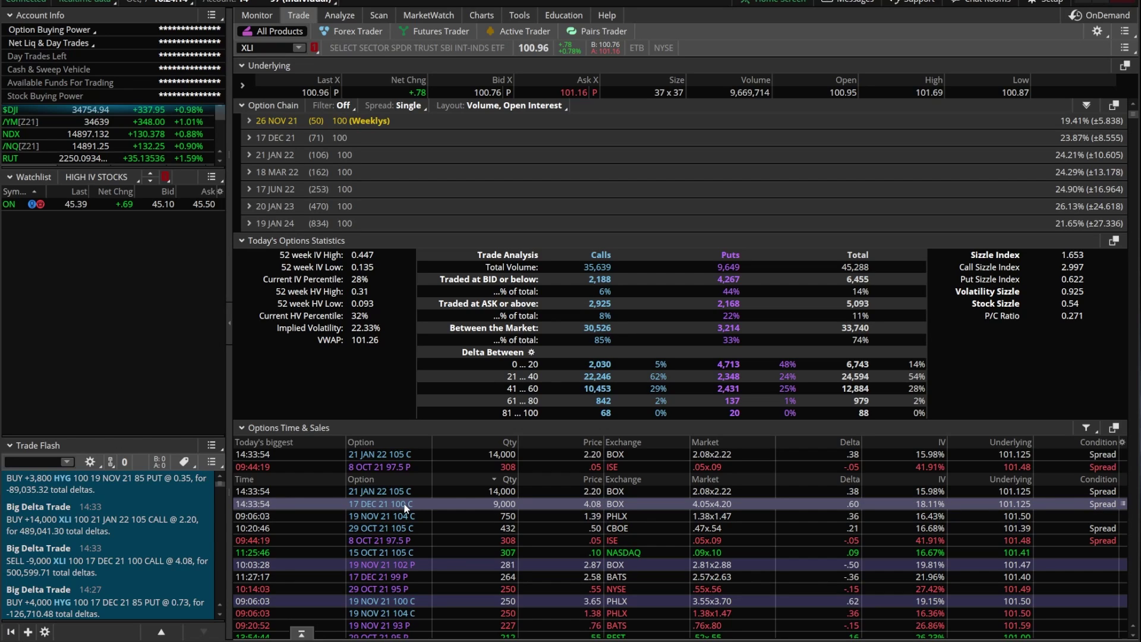
scroll(129, 513, down, 1)
scroll(135, 525, down, 2)
scroll(84, 544, down, 2)
scroll(66, 537, down, 2)
scroll(70, 515, down, 4)
scroll(72, 543, down, 10)
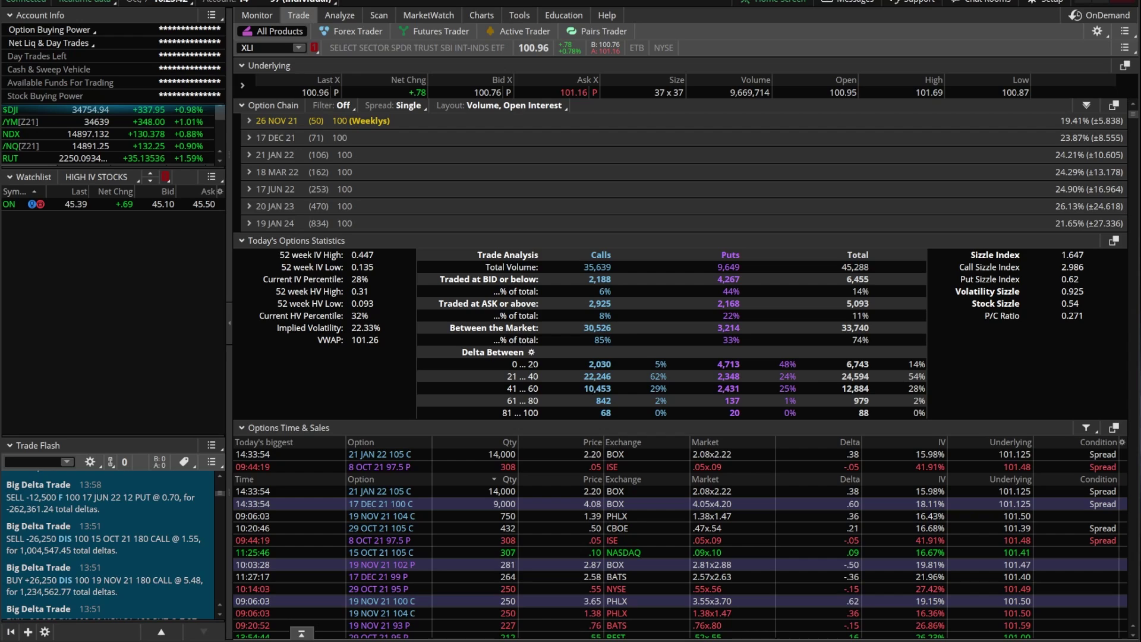
Step: Reset the Option Hacker scan to defaults: All Optionable with blank Delta and Days to exp
click(389, 17)
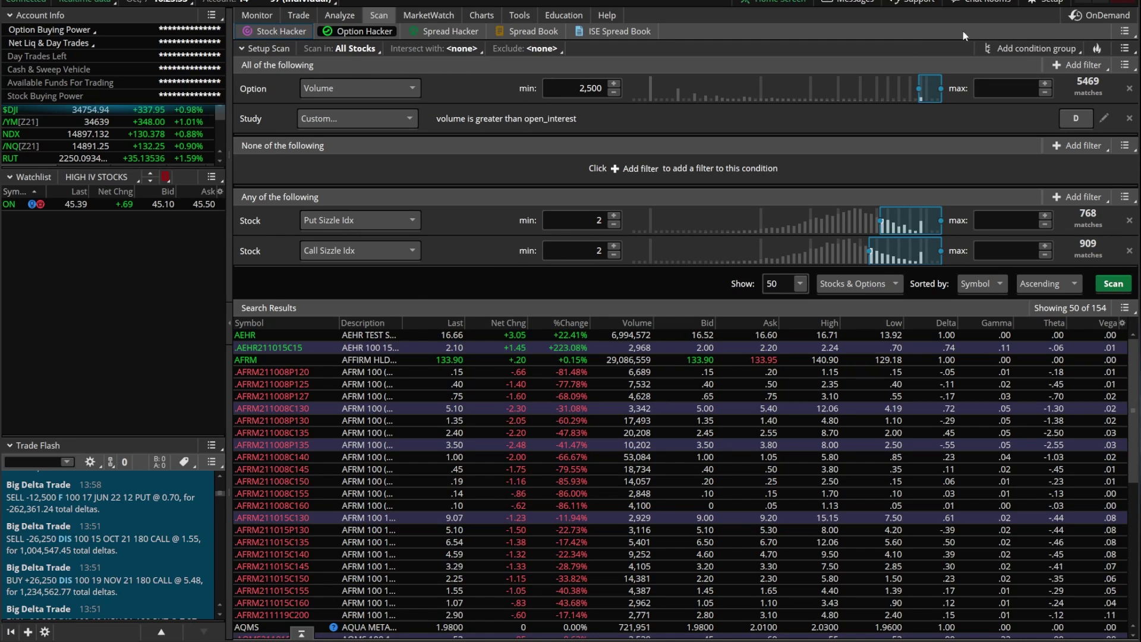
click(1124, 31)
click(1067, 55)
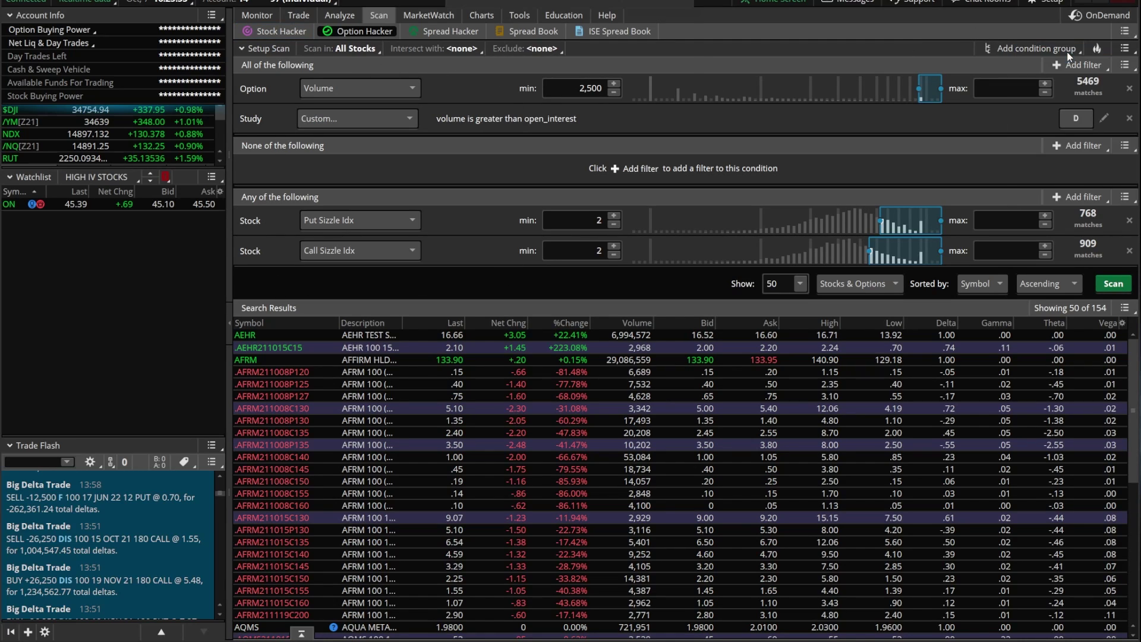
click(621, 59)
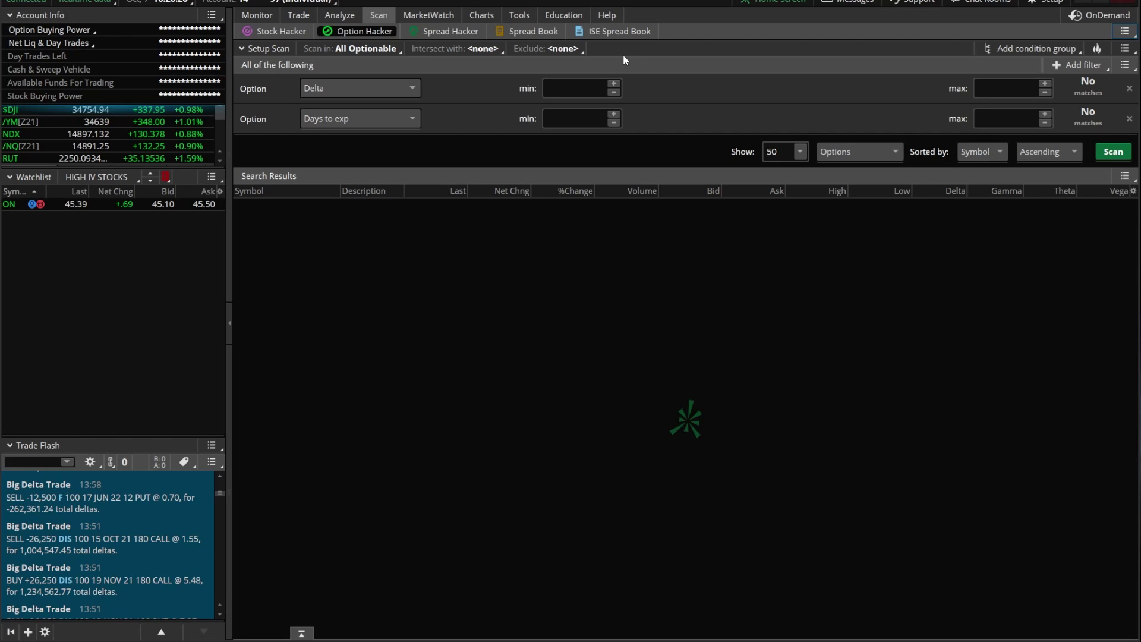
Step: Delete the Delta and Days to exp filters and add a new Option filter
click(1129, 89)
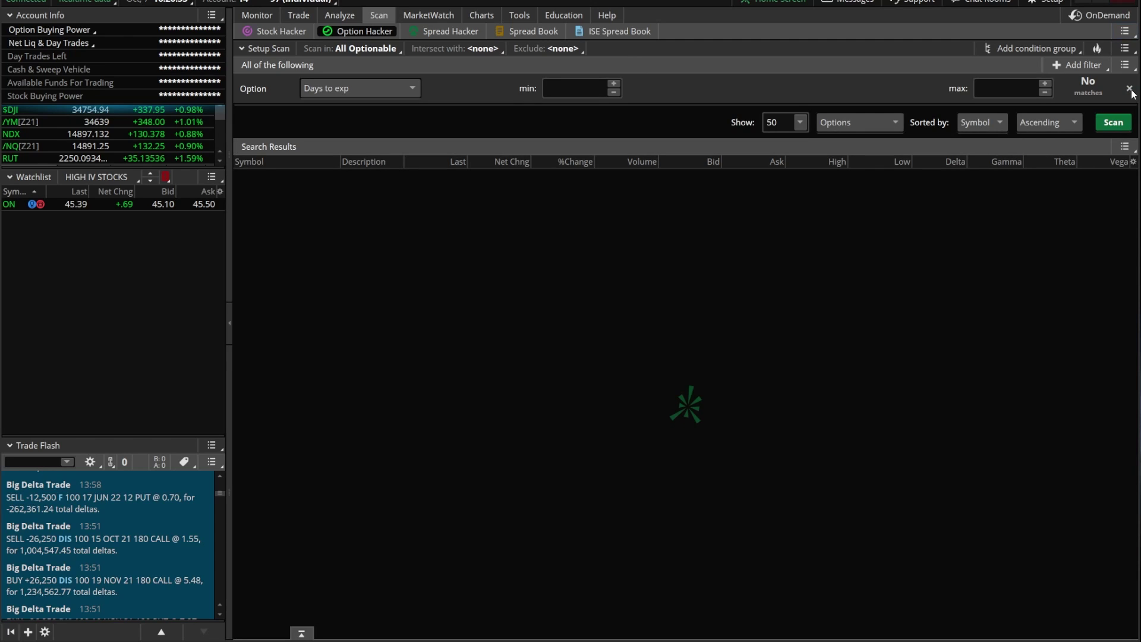
click(1130, 89)
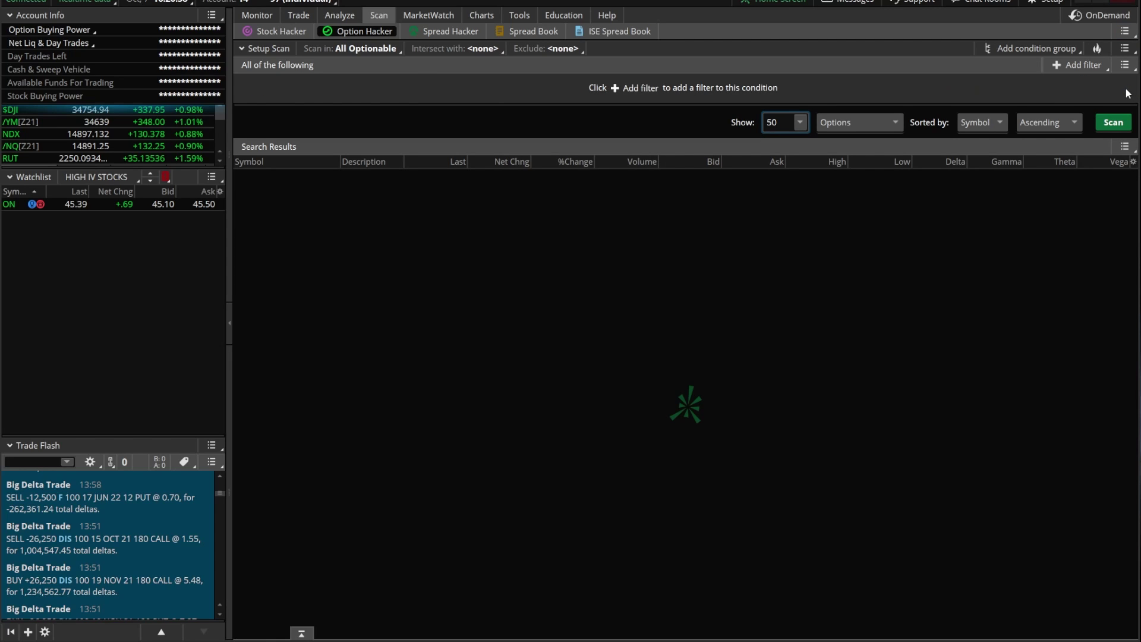
click(1082, 64)
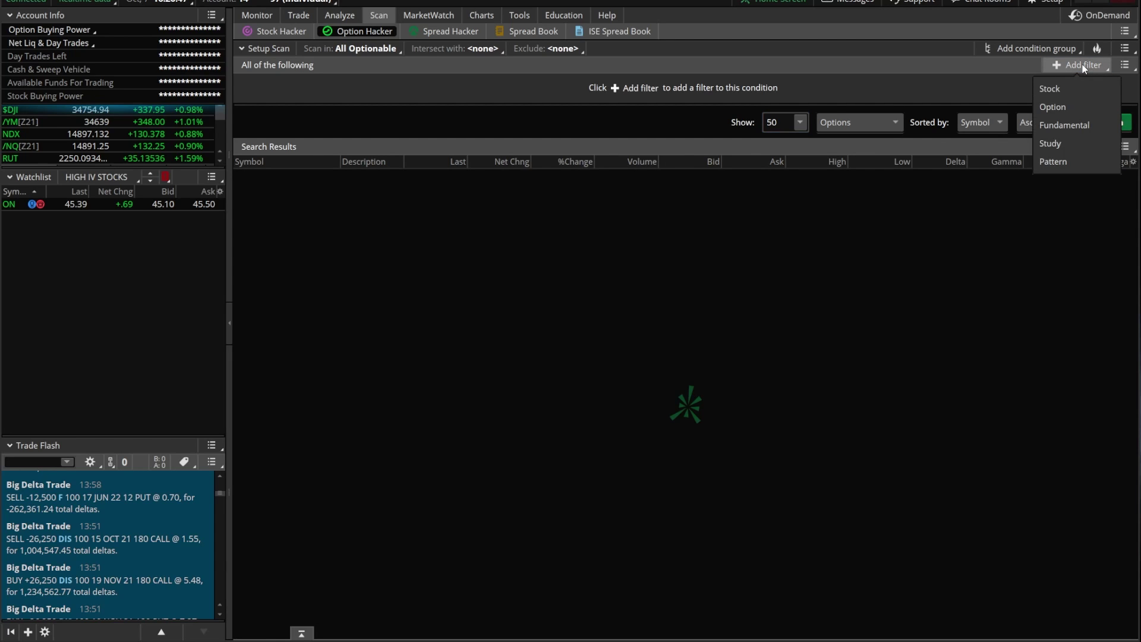
click(1058, 109)
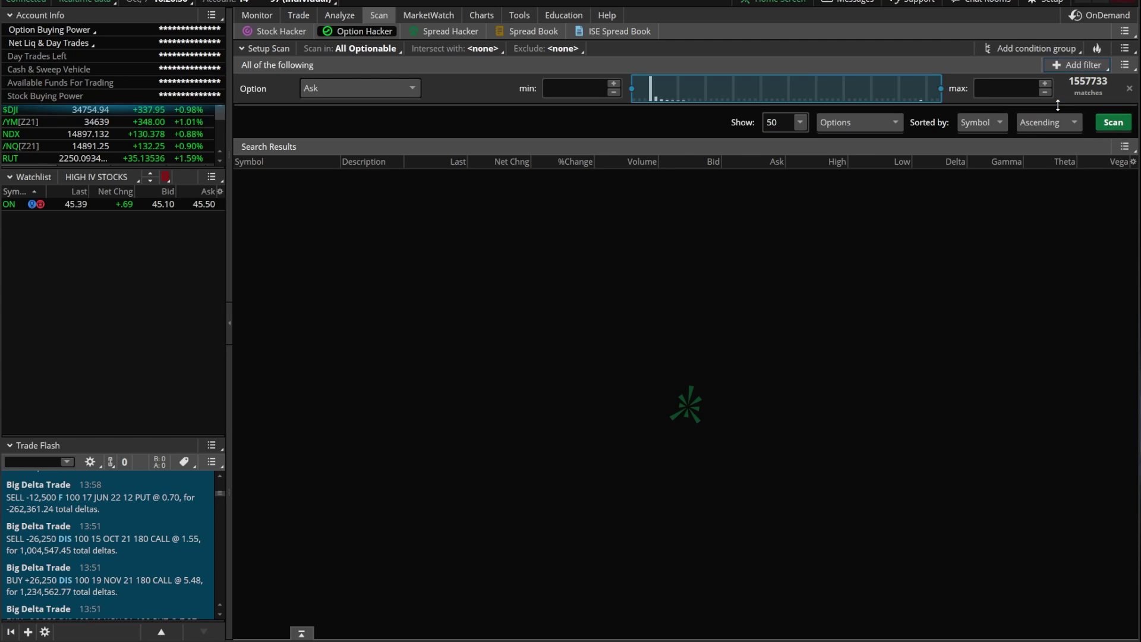
Step: Set the new option filter to Volume and start entering the 2500 minimum
click(355, 88)
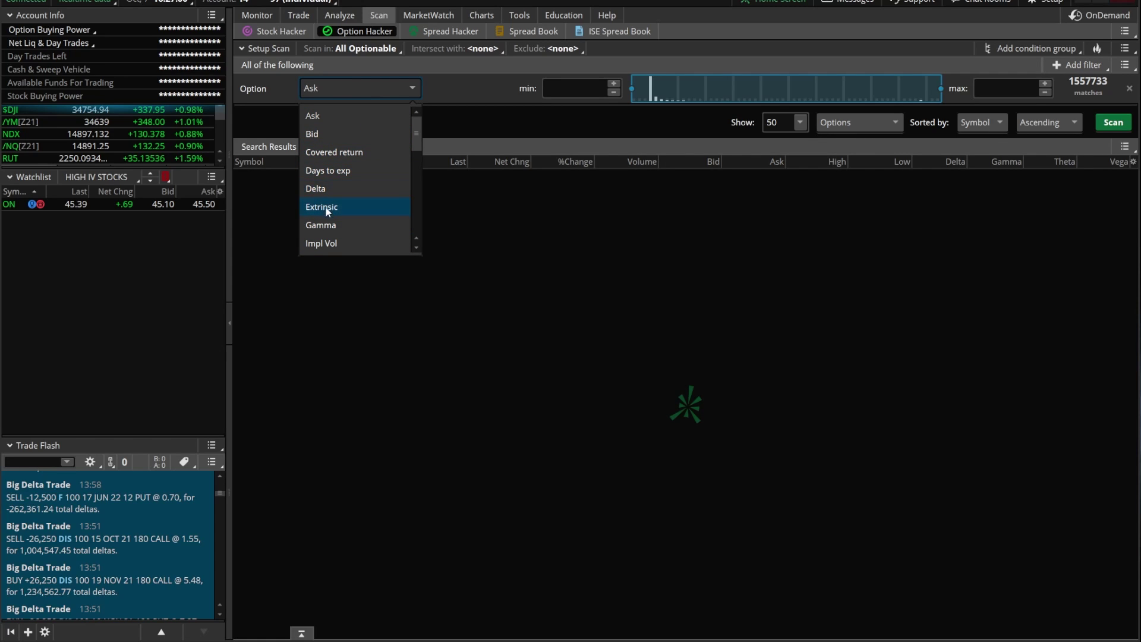
scroll(327, 209, down, 6)
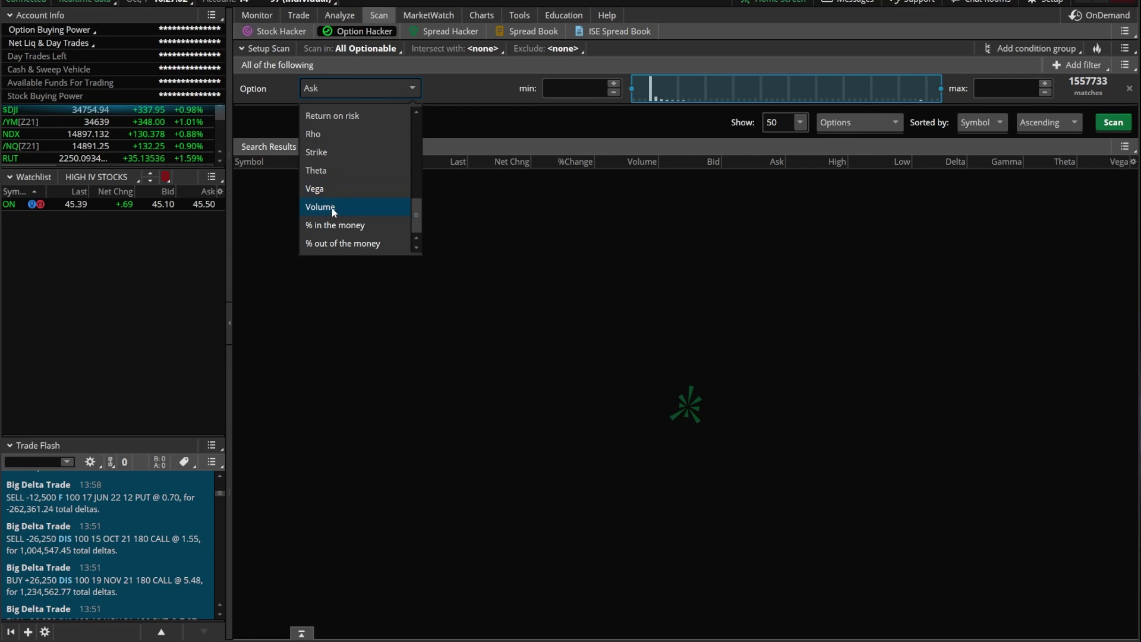
click(336, 205)
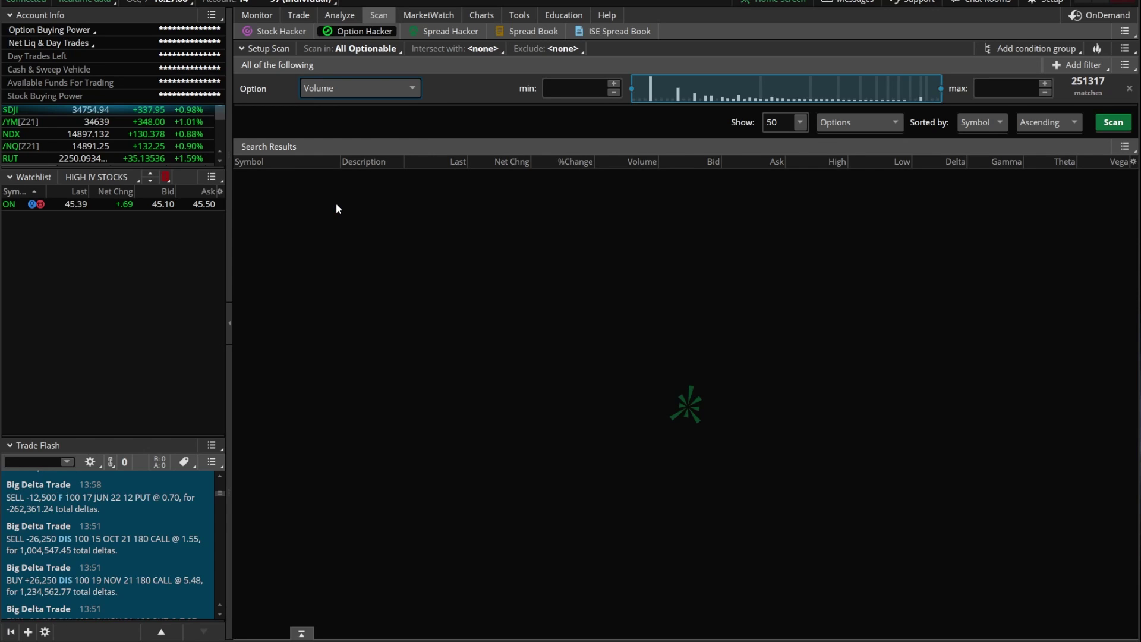
click(567, 87)
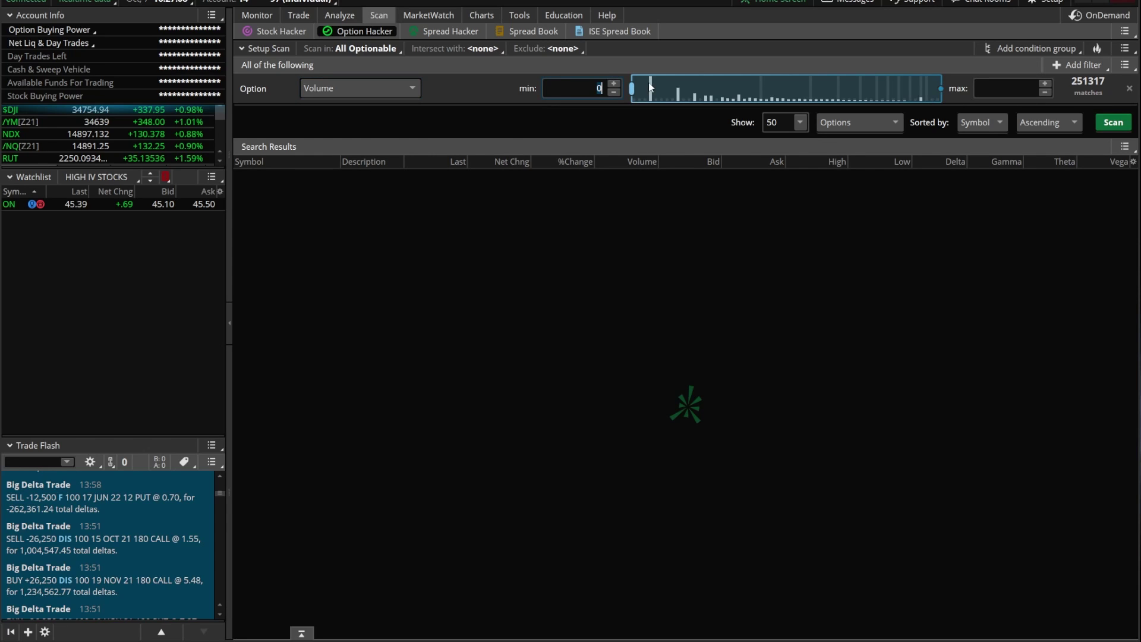
text(5)
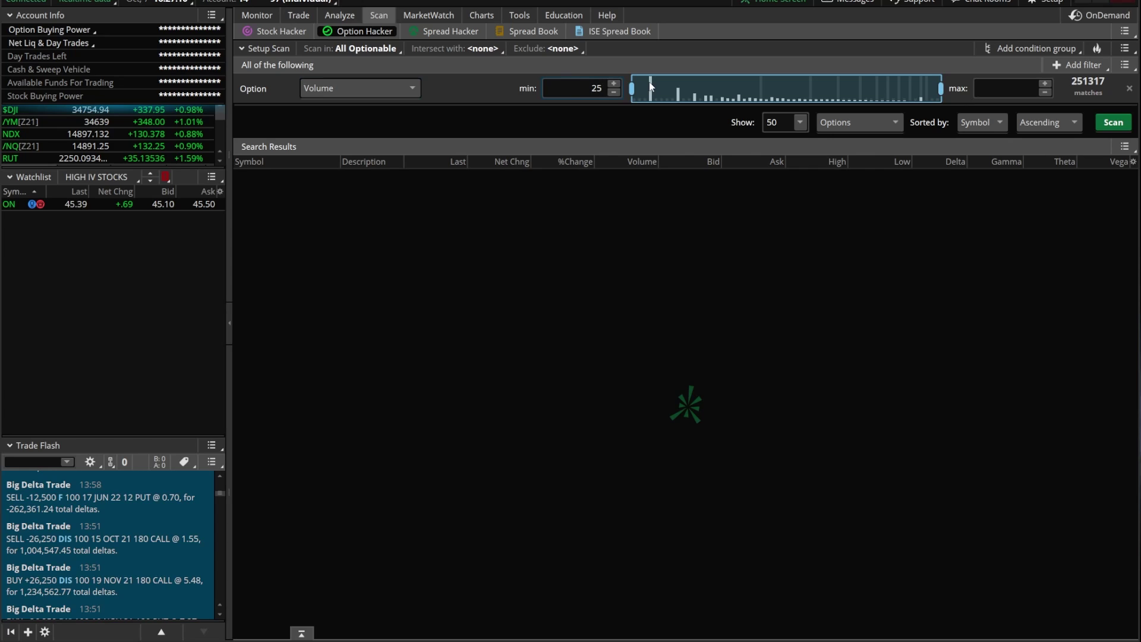
text(00)
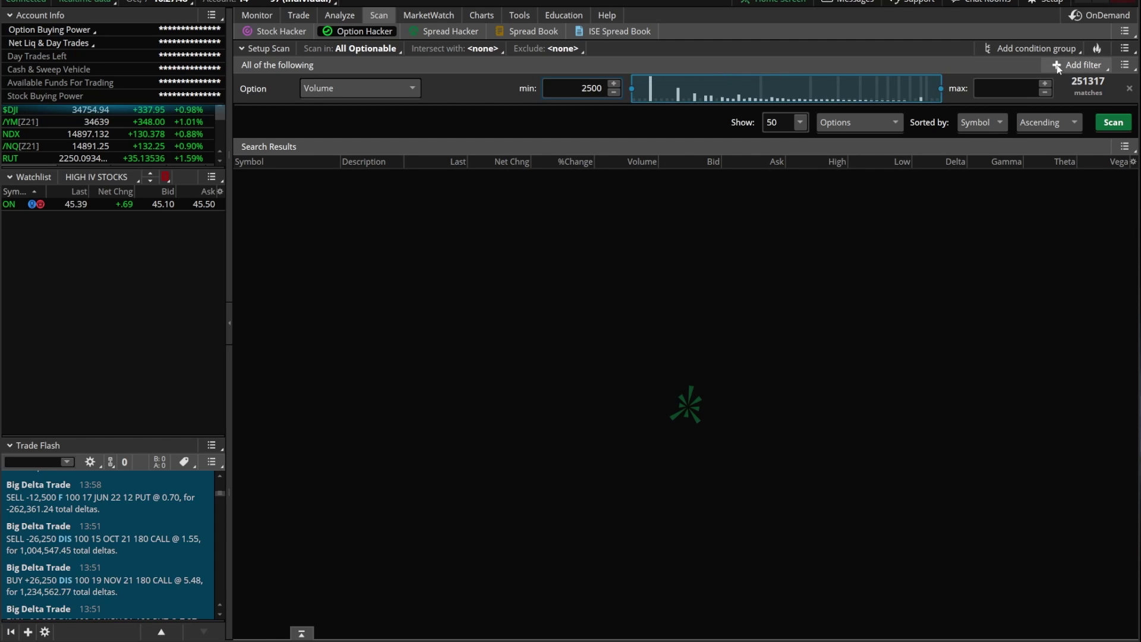
Step: Commit the 2,500 volume minimum, add a Custom study filter, and delete its ADXCrossover condition
click(1076, 65)
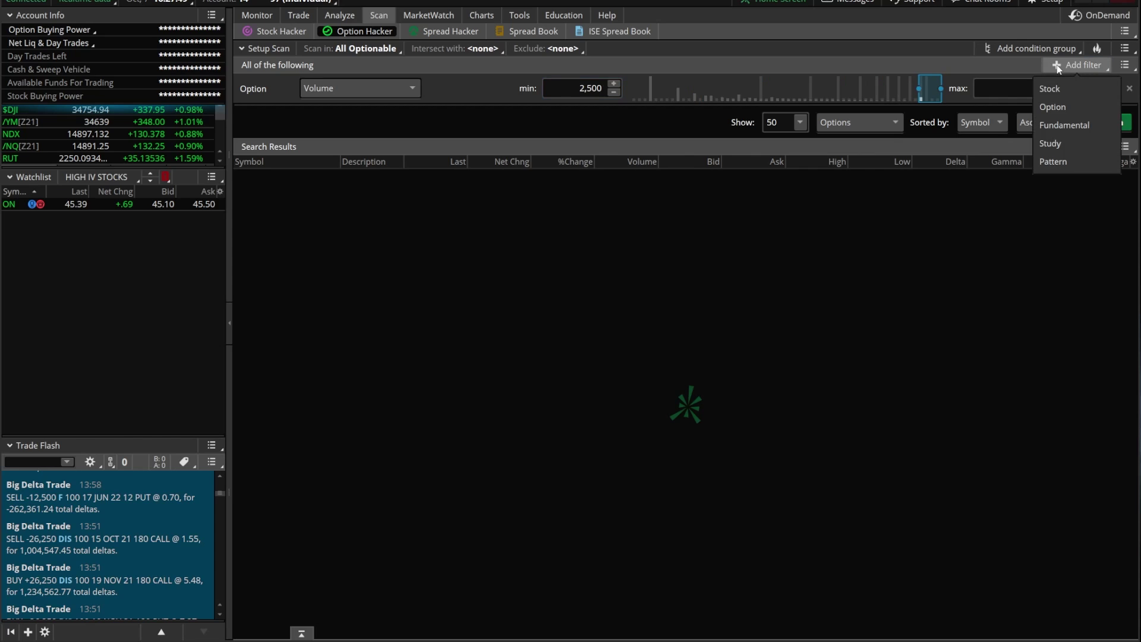
click(1068, 143)
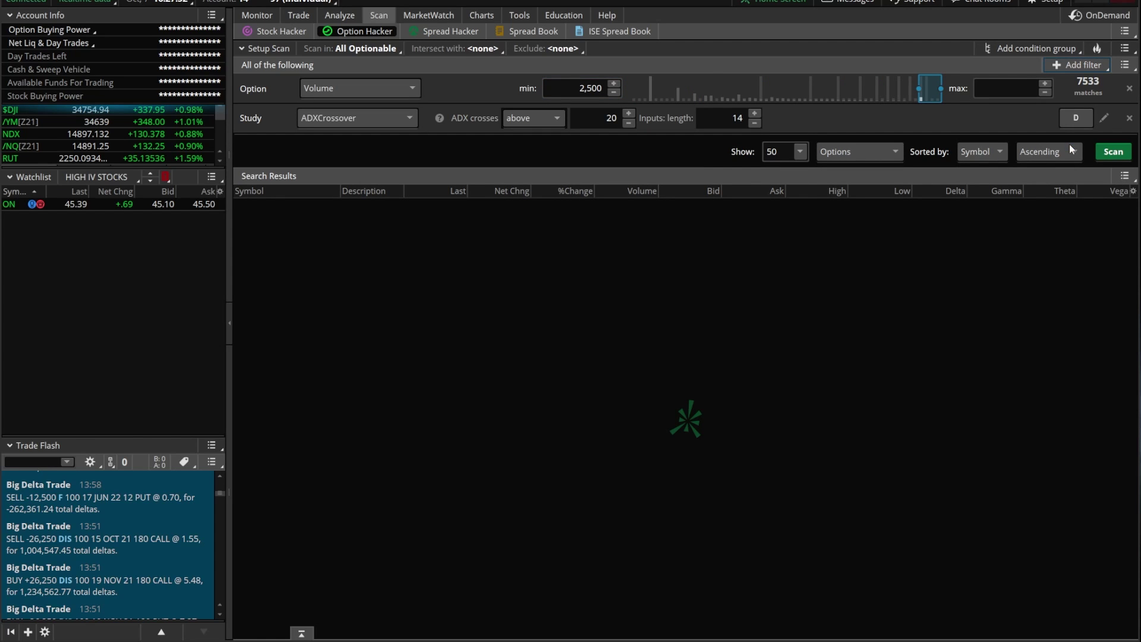
click(359, 119)
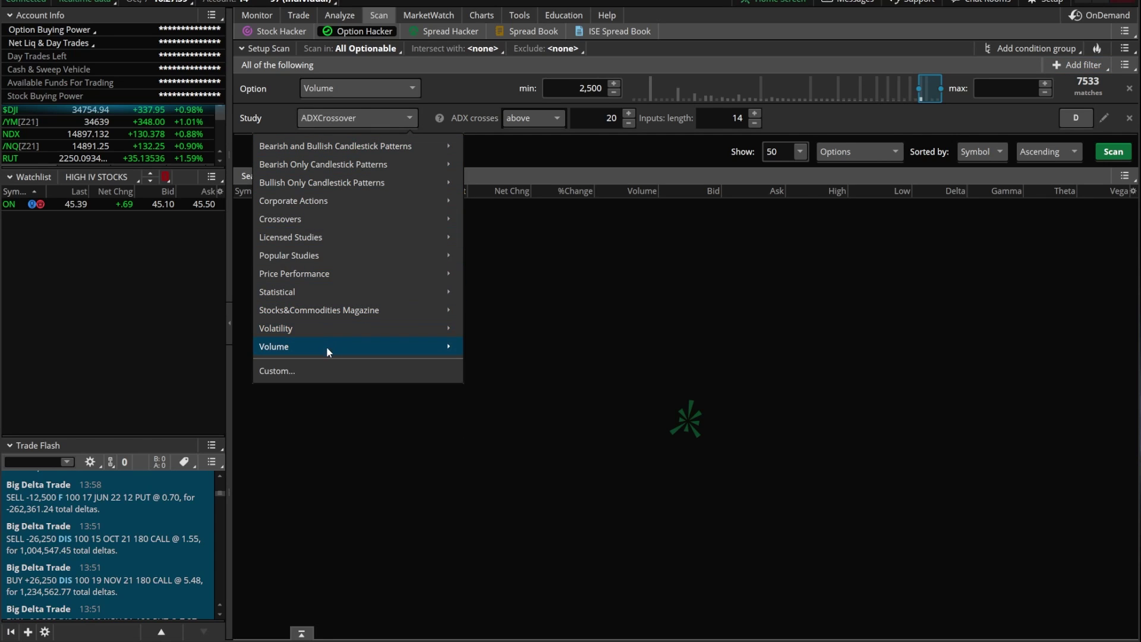
click(331, 372)
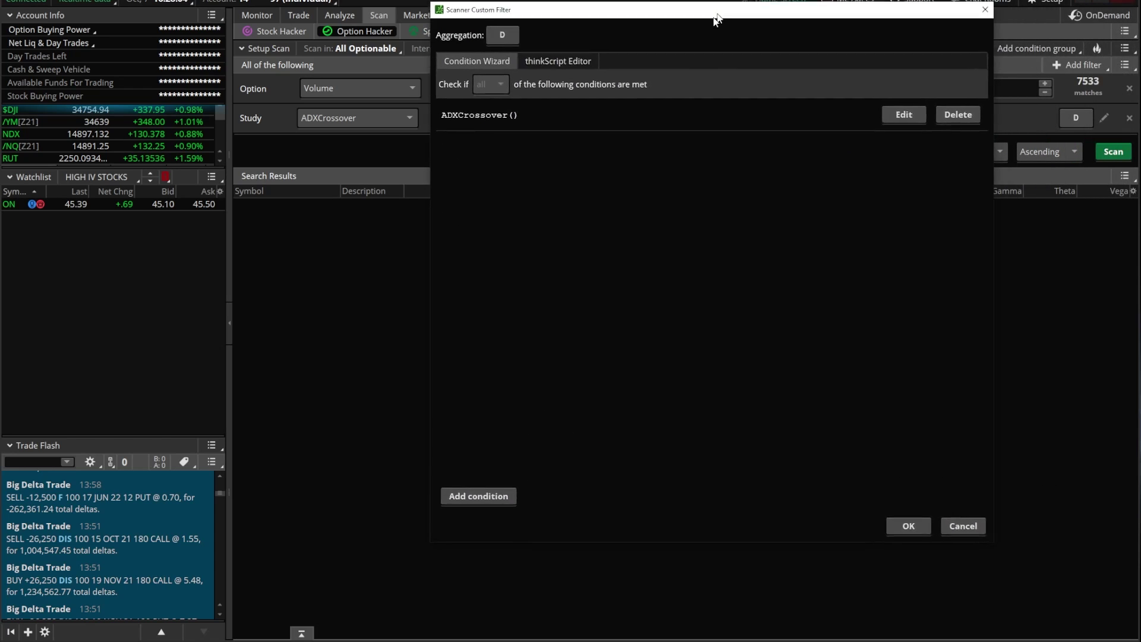
drag(684, 30, 599, 99)
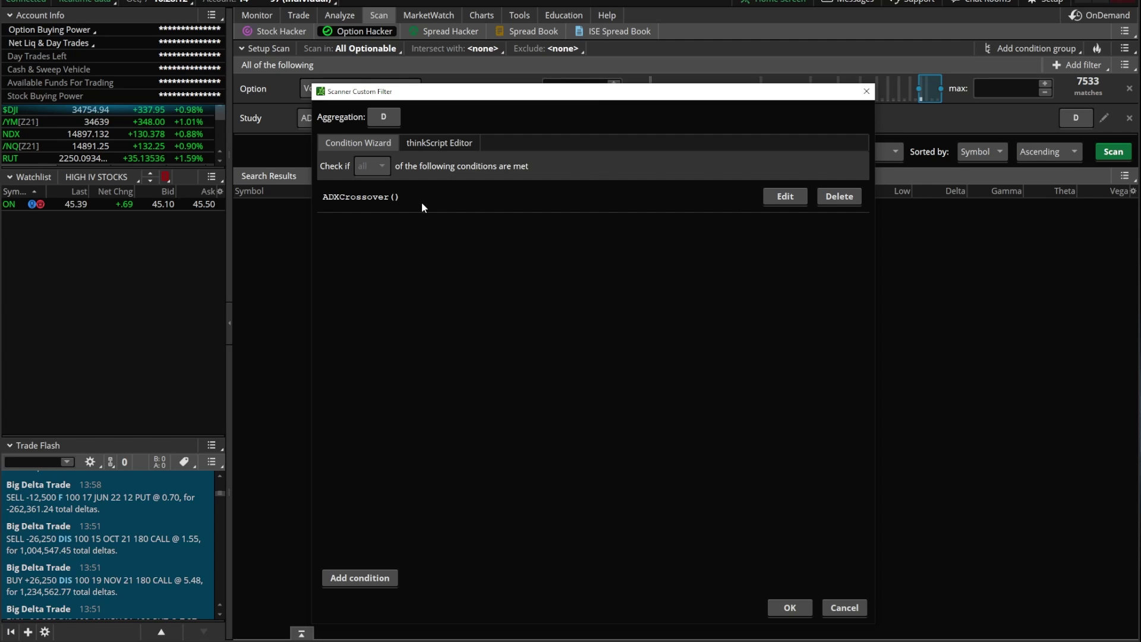
click(830, 201)
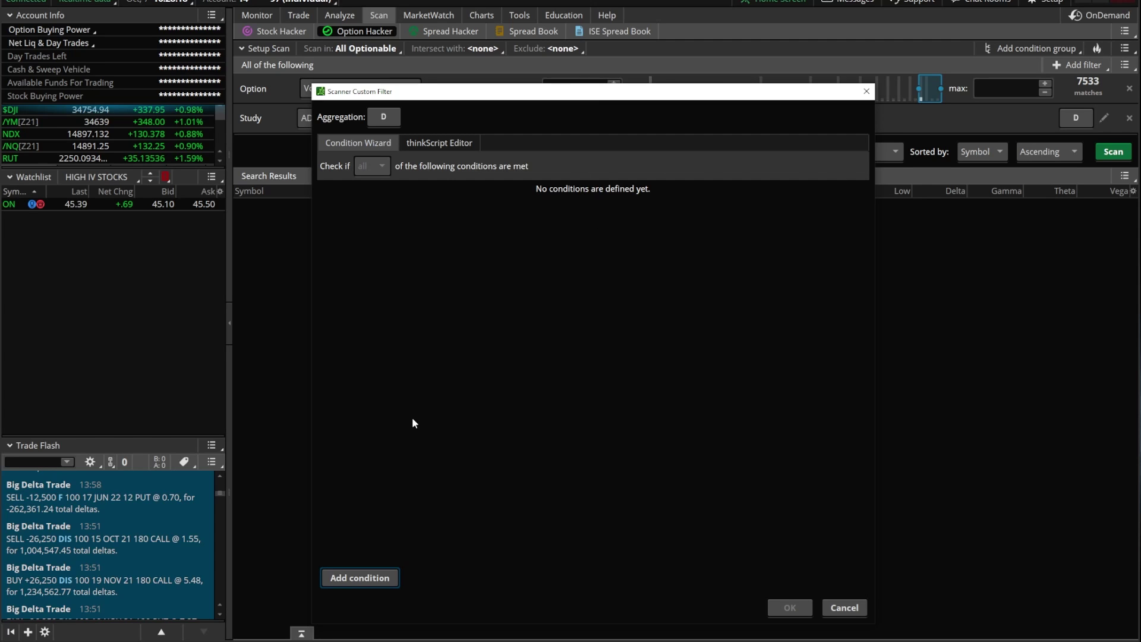
Step: Add the custom study condition 'volume is greater than open_interest', save it and apply the filter
click(348, 579)
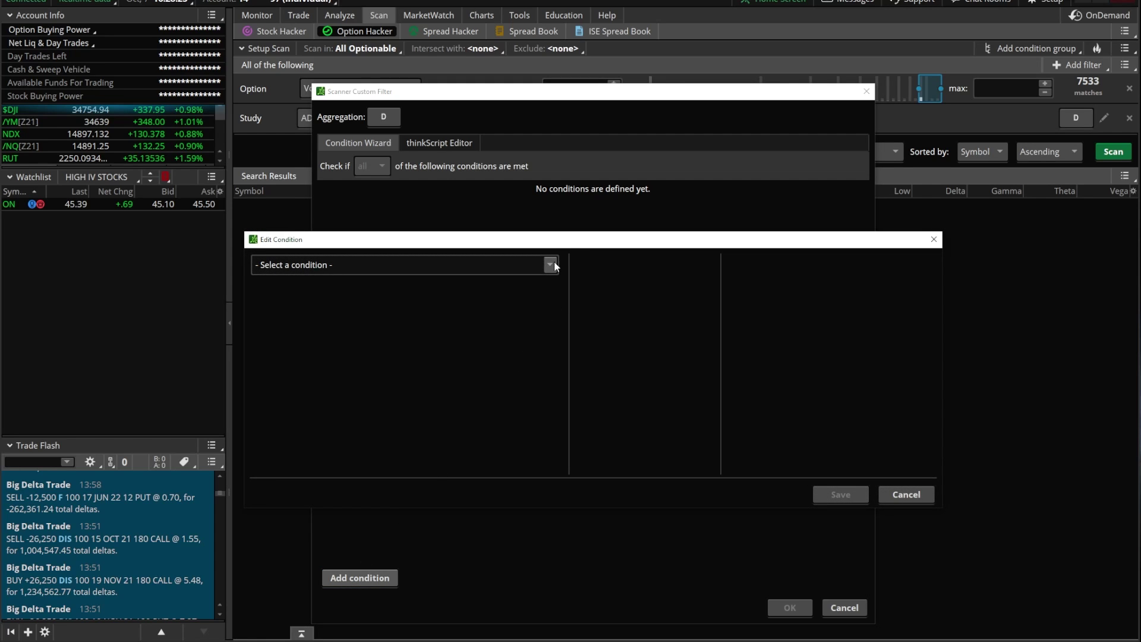
click(551, 265)
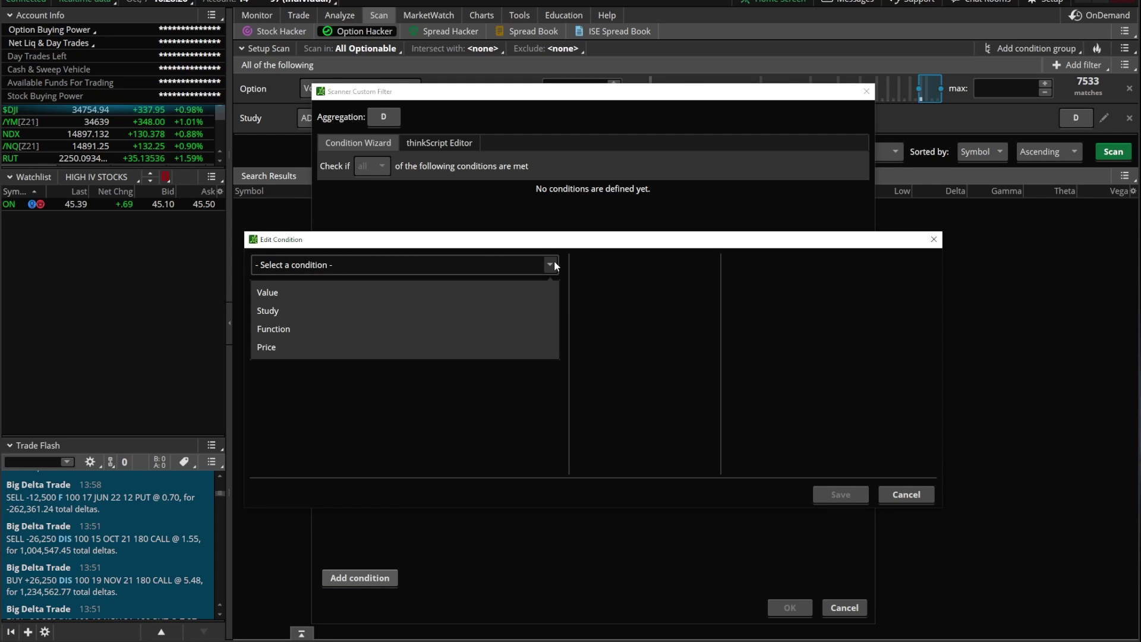
click(365, 354)
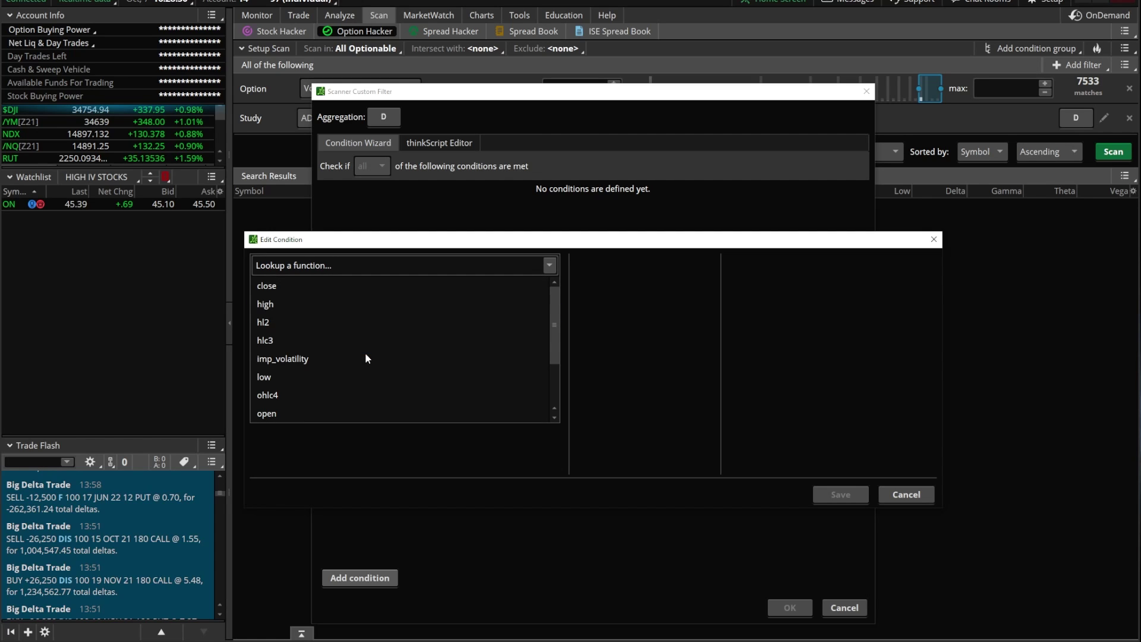
scroll(369, 354, down, 2)
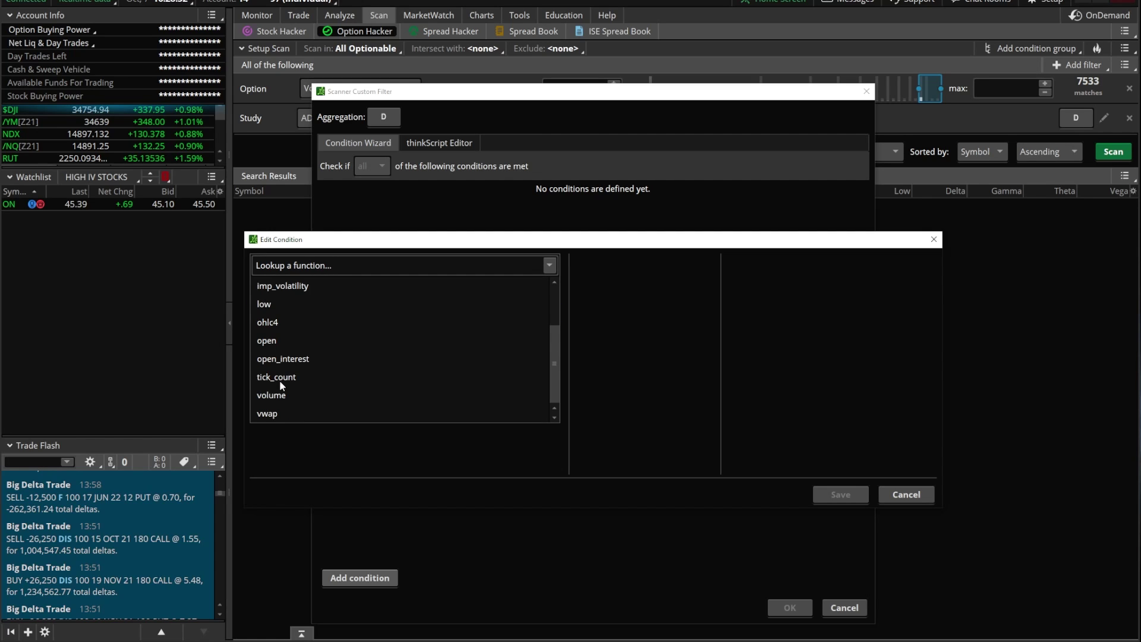
click(280, 396)
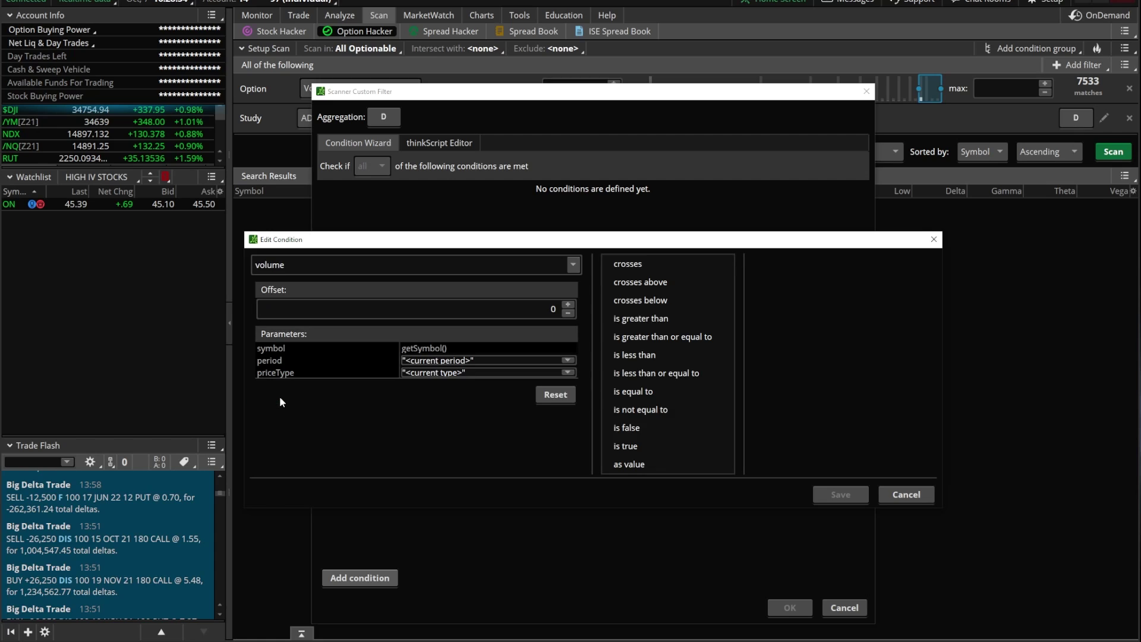
click(647, 321)
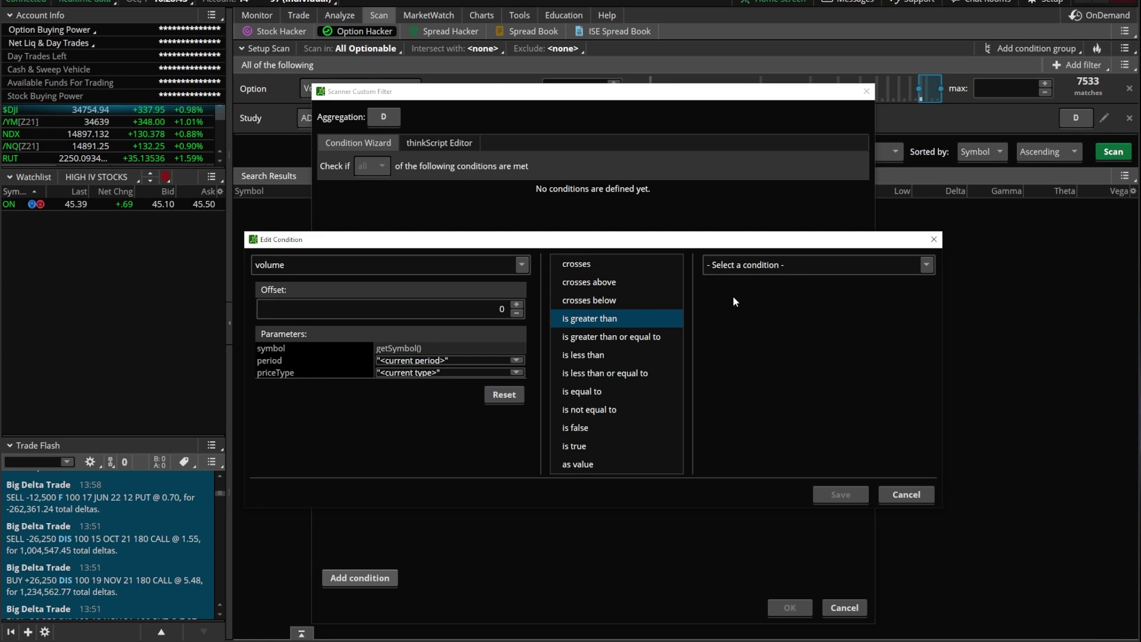
click(793, 266)
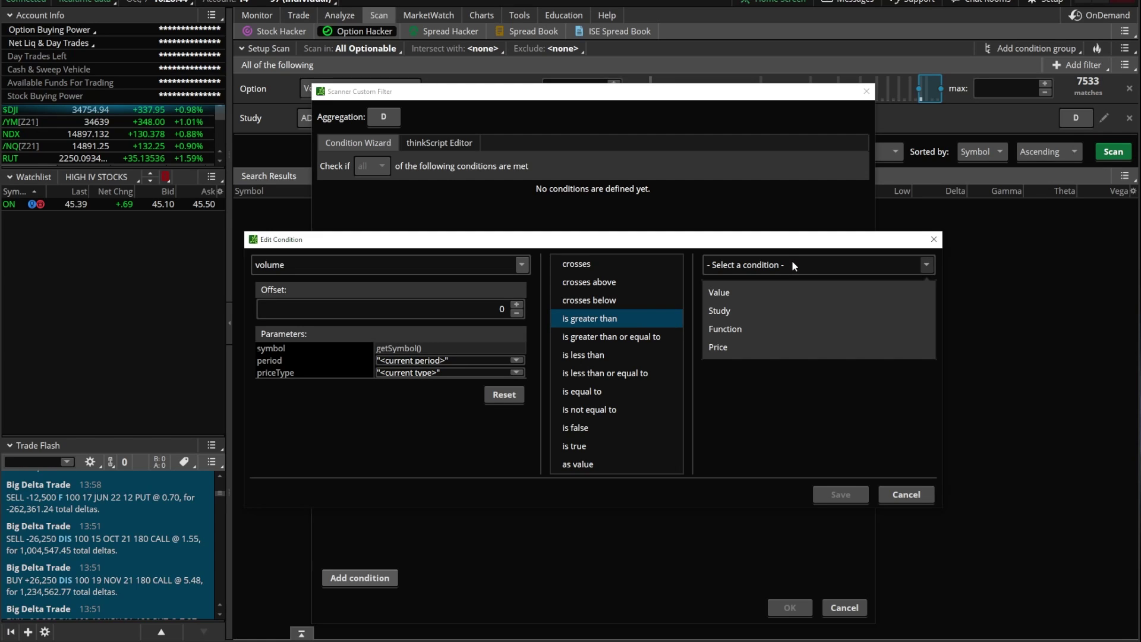
click(763, 347)
scroll(762, 340, down, 2)
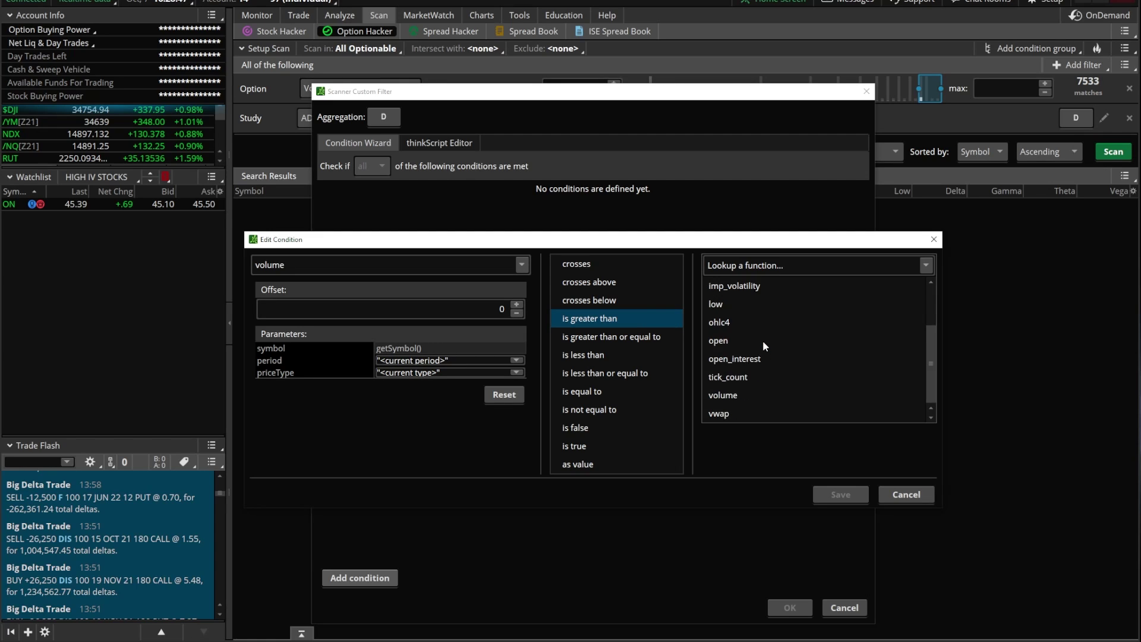
click(734, 359)
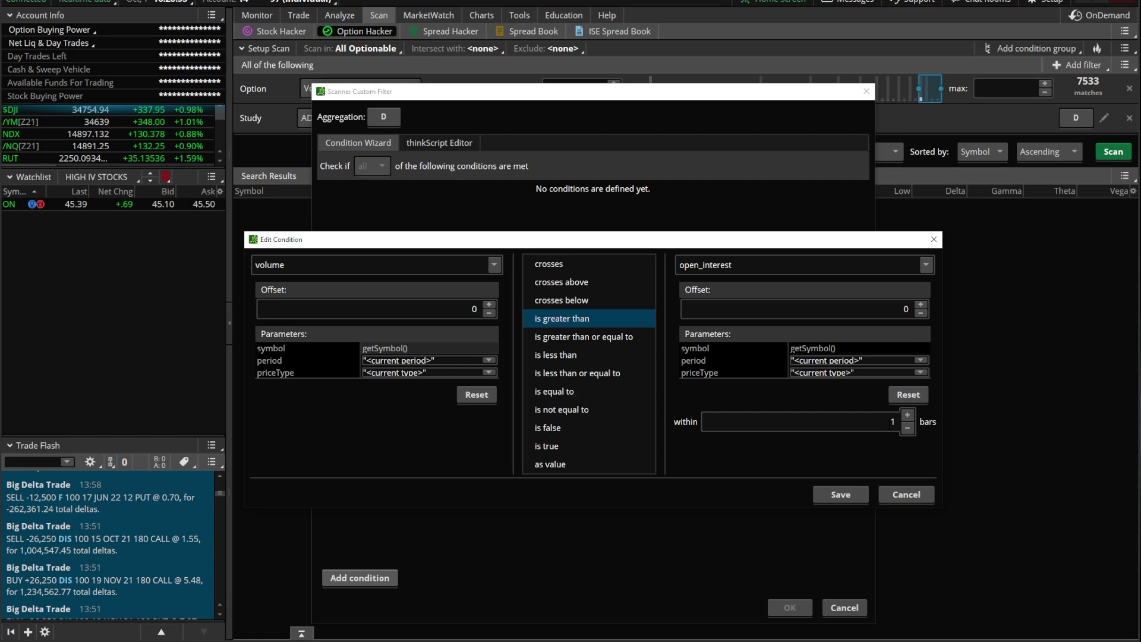
click(837, 494)
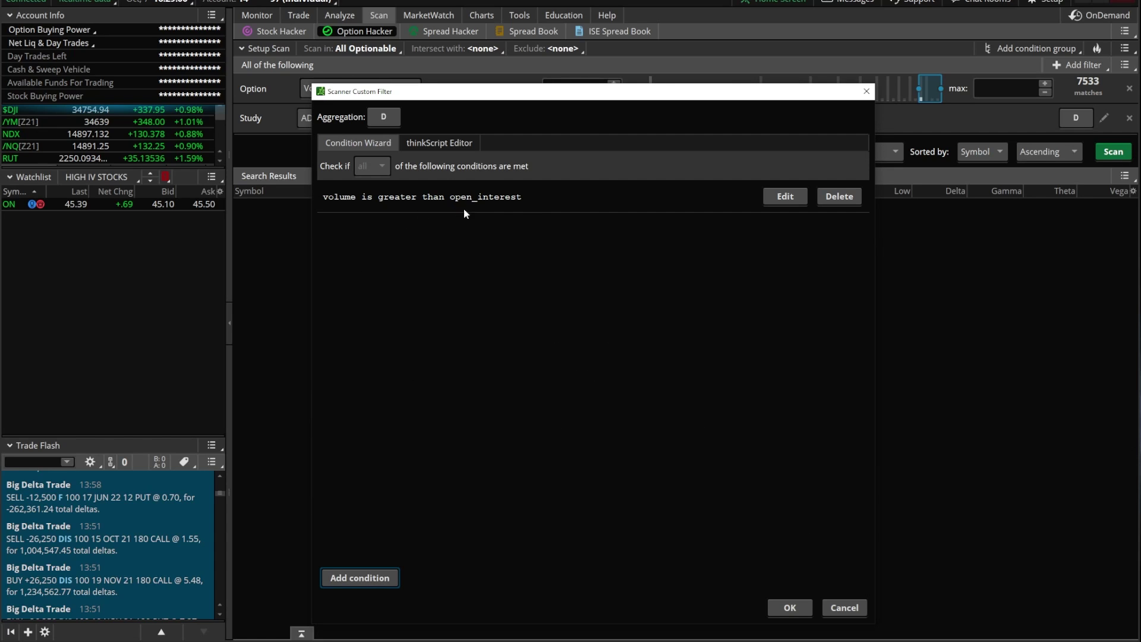
click(792, 610)
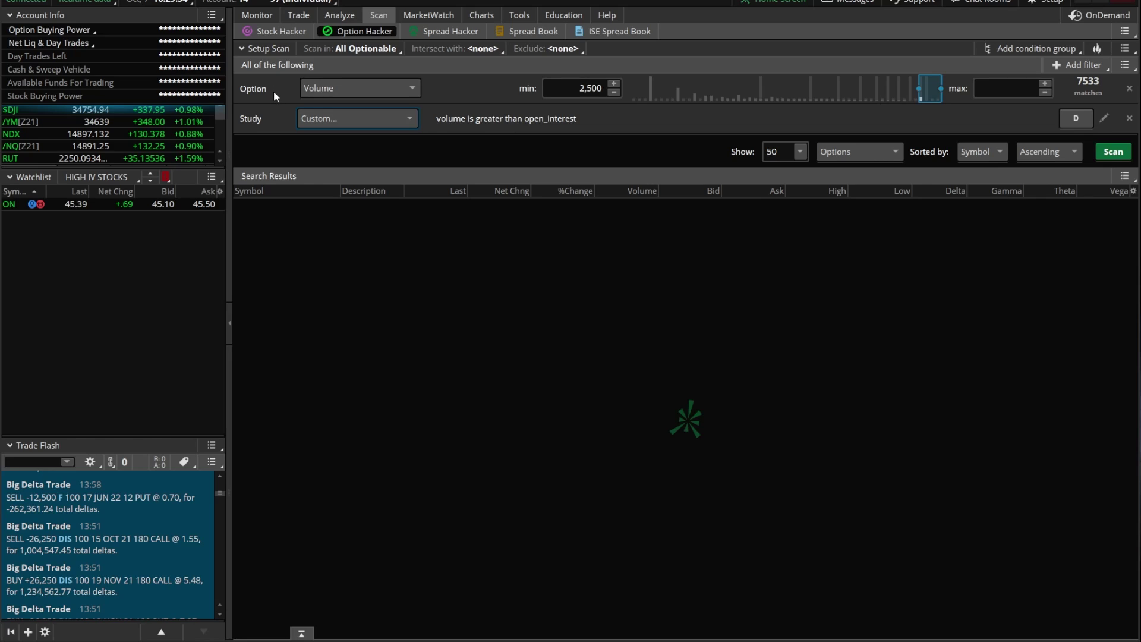
Step: Add an 'Any of the following' group holding a Stock filter of Call Sizzle Idx minimum 2
click(1028, 48)
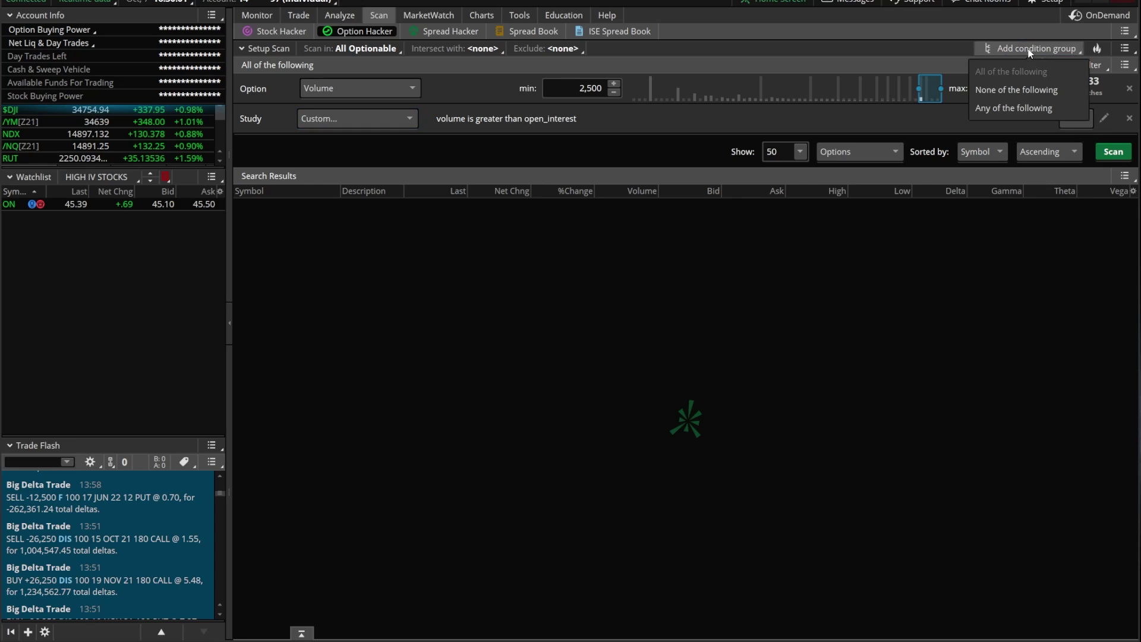
click(1013, 105)
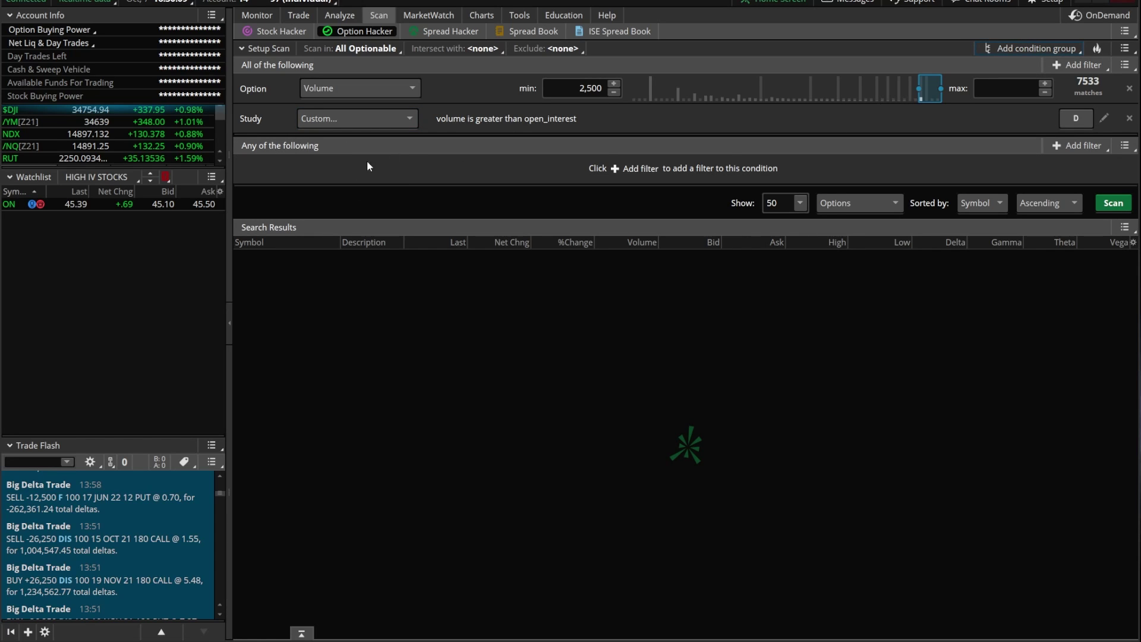
click(1064, 148)
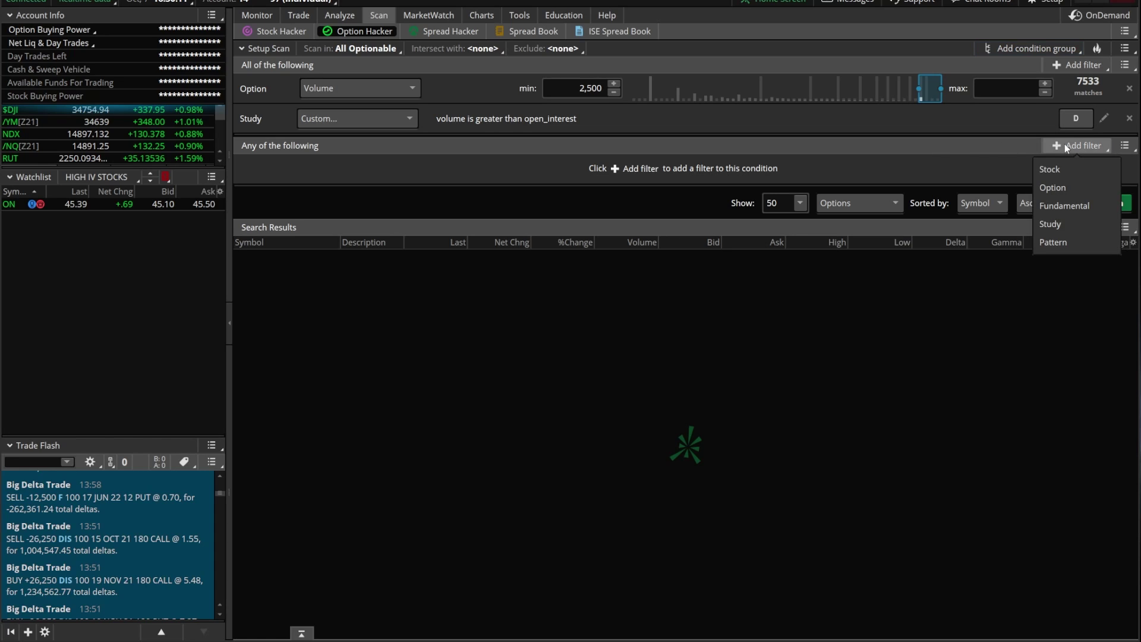
click(1066, 166)
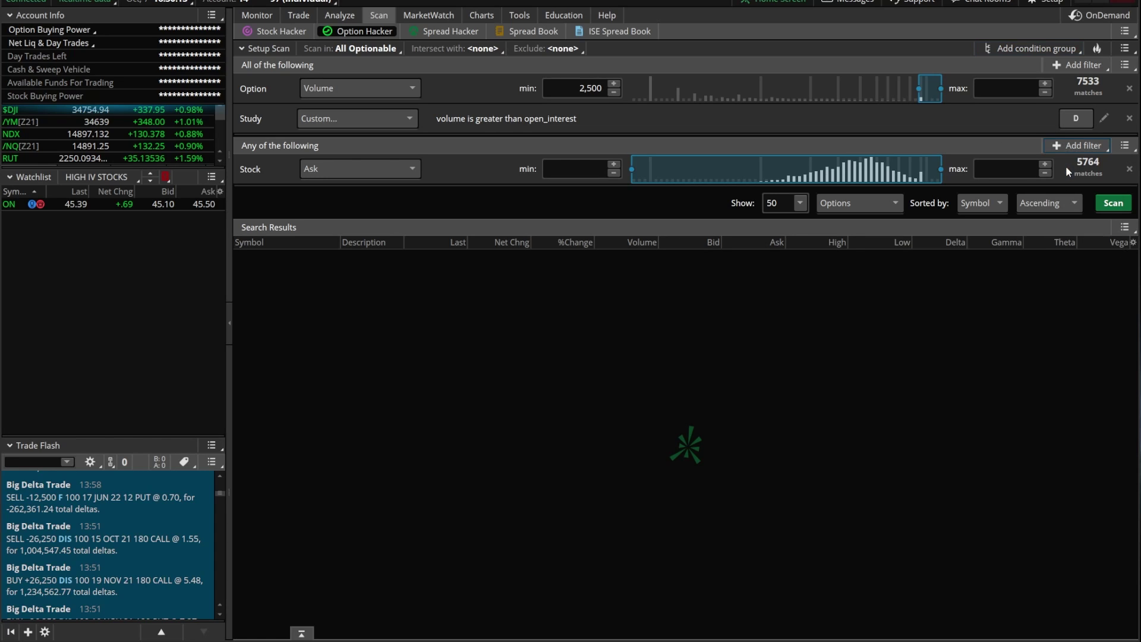
click(328, 169)
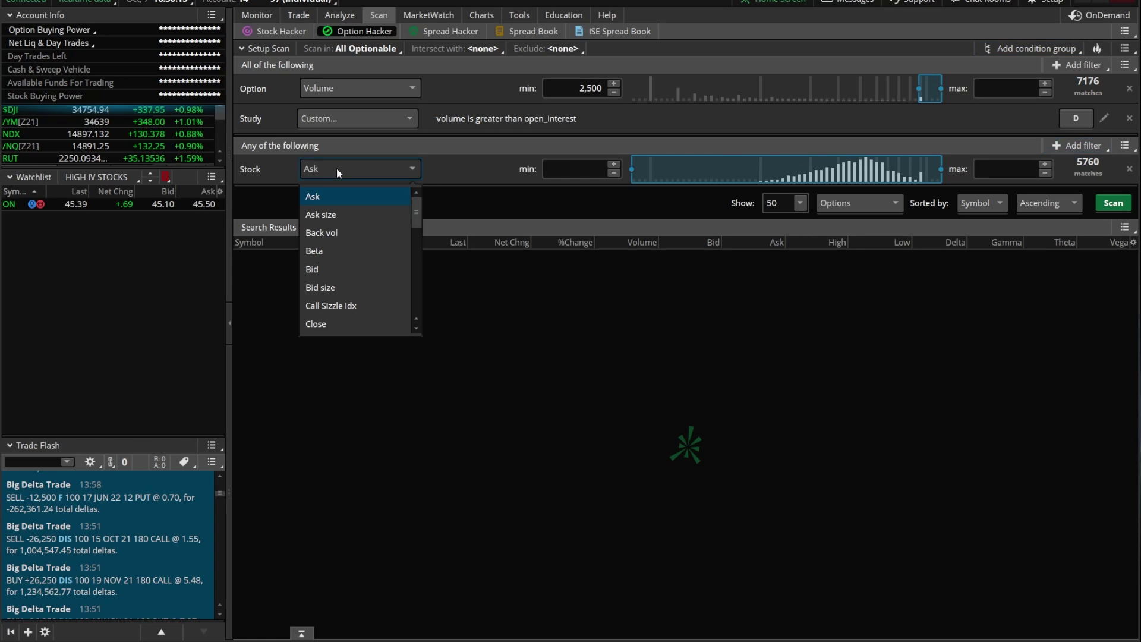
scroll(347, 230, down, 1)
click(355, 257)
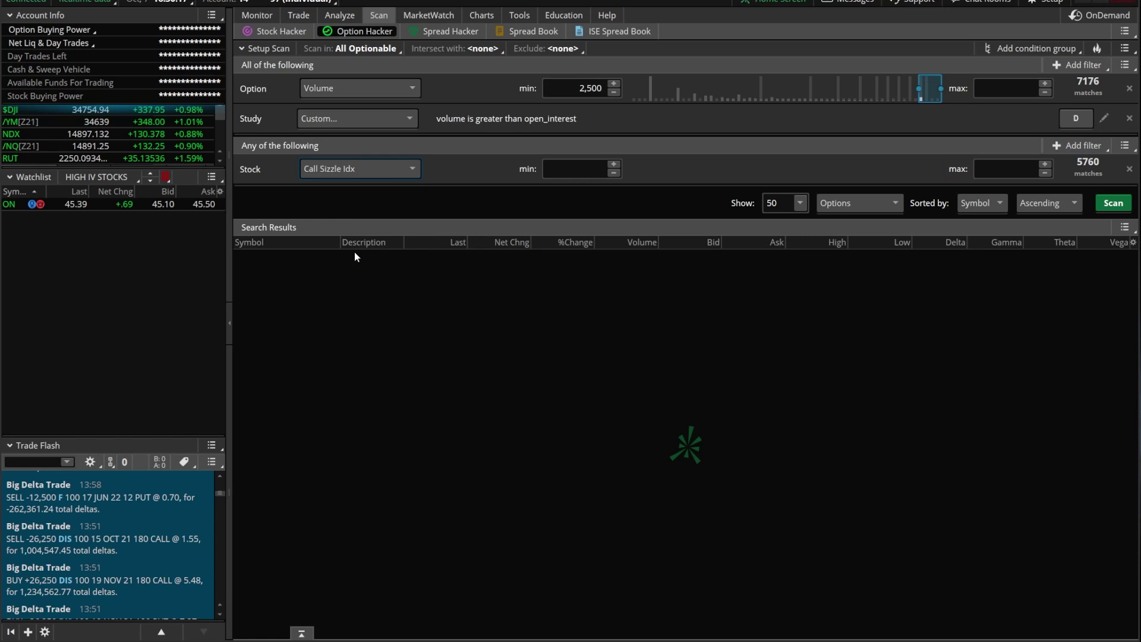
click(613, 165)
text(2)
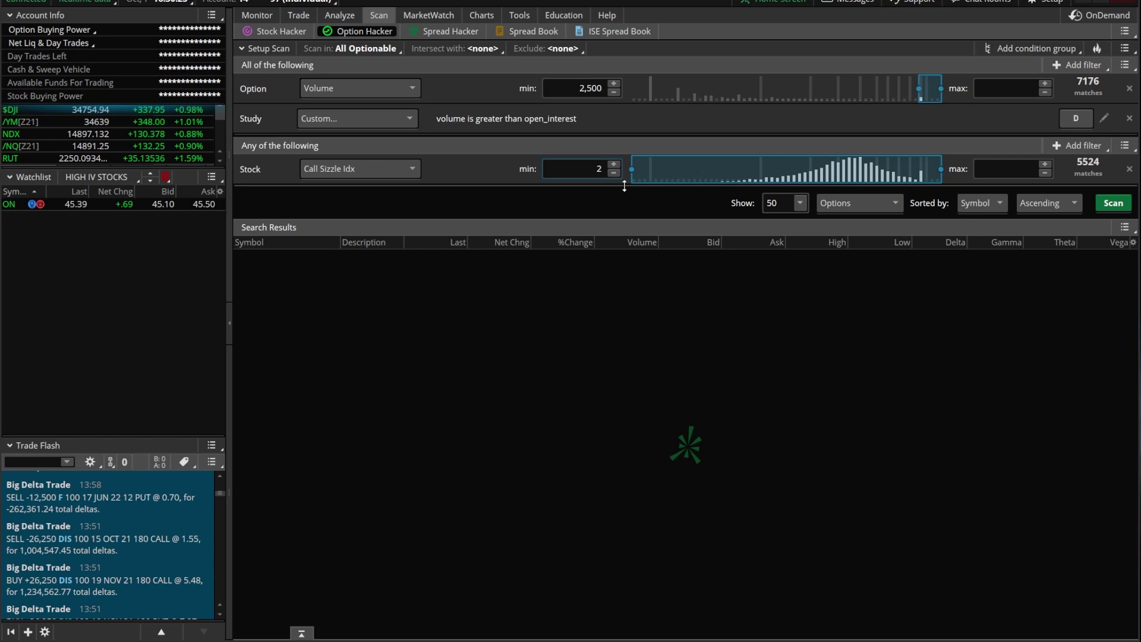
Step: Add a second Stock filter to the any-of group: Put Sizzle Idx with minimum 2
click(1056, 148)
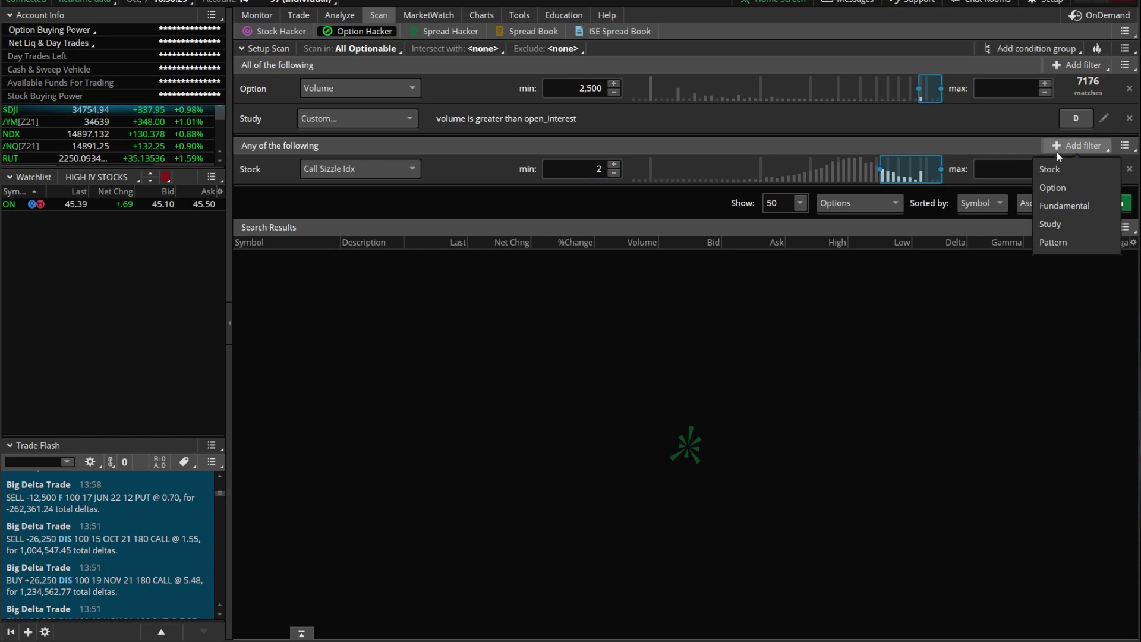
click(1061, 169)
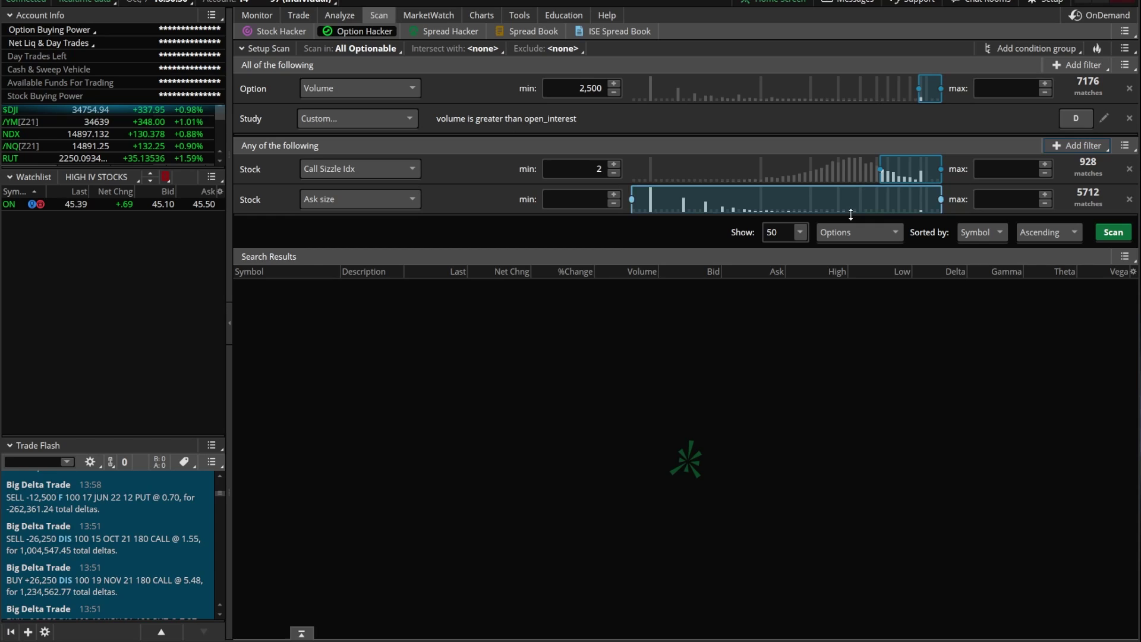
click(391, 206)
scroll(387, 261, down, 5)
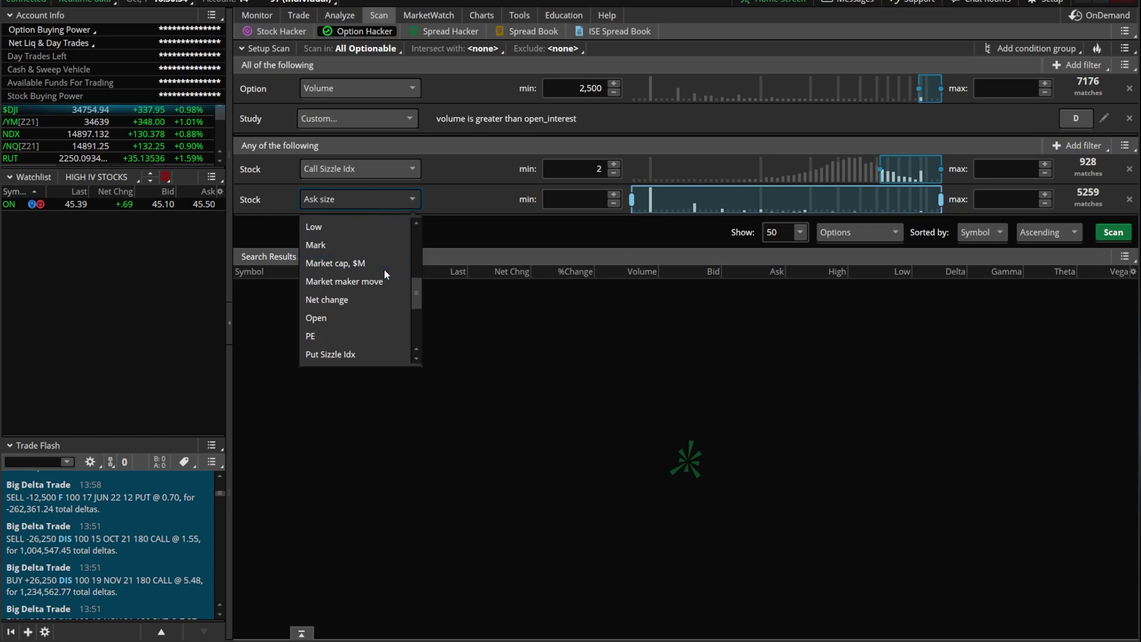
click(363, 356)
click(598, 199)
text(2)
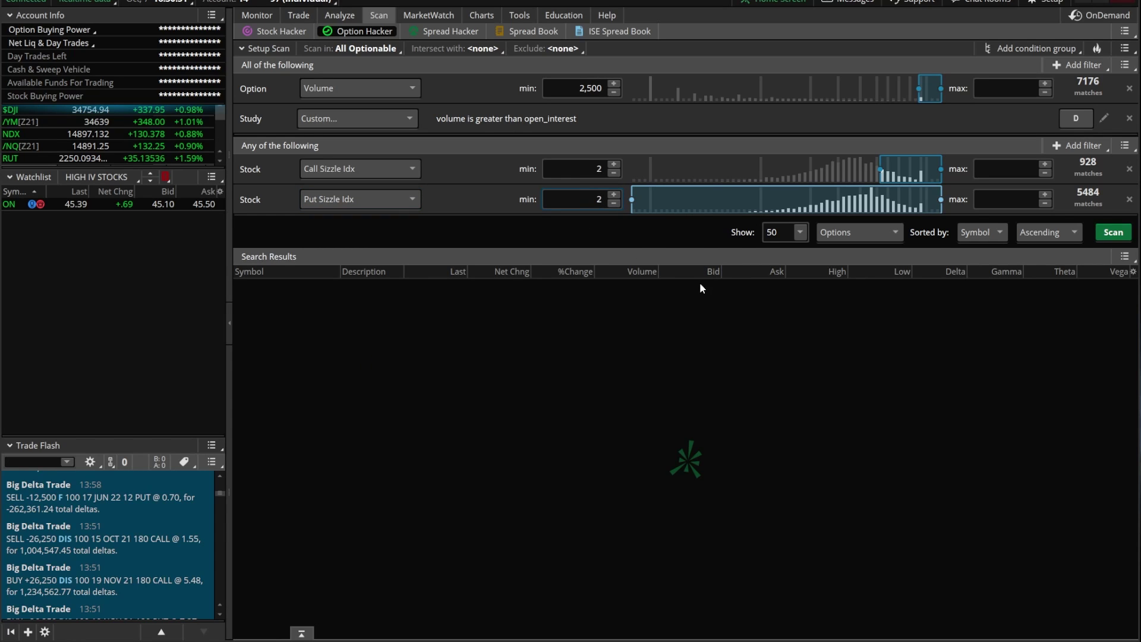
click(372, 47)
mouse_move(341, 69)
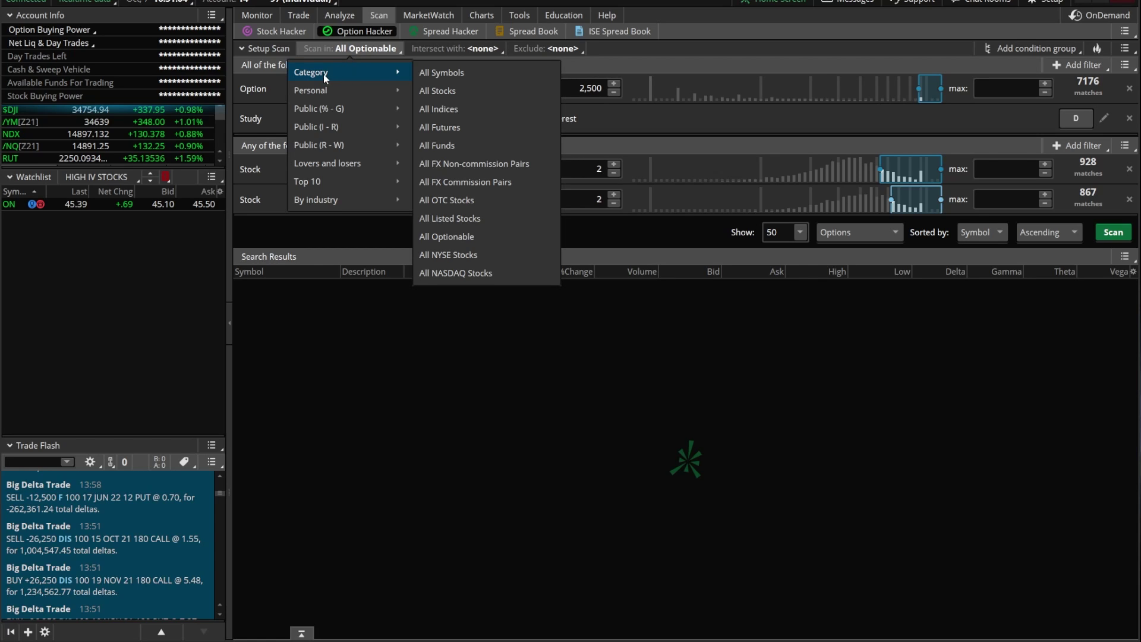
Step: Scan All Stocks, intersected with the Public Weeklys symbol list
click(446, 94)
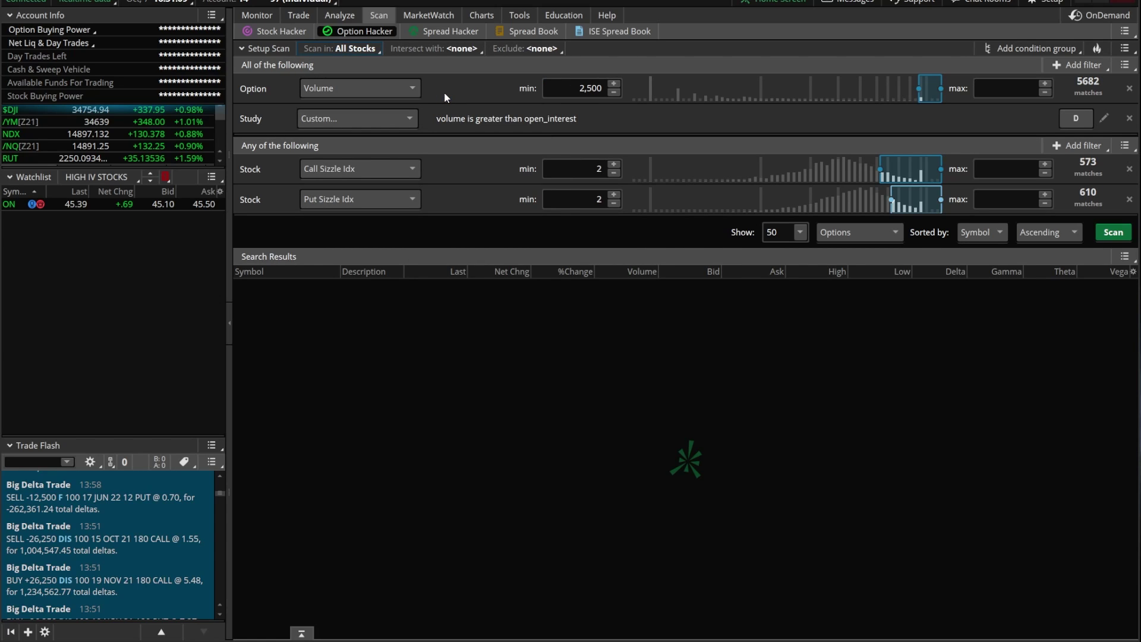
click(431, 50)
mouse_move(400, 174)
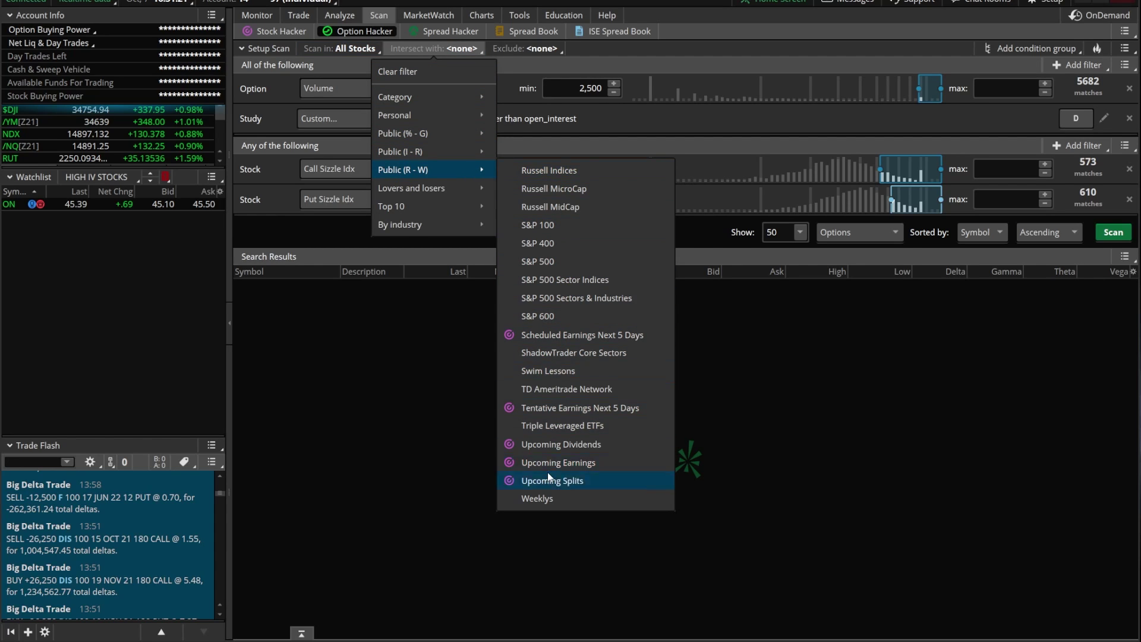
click(538, 501)
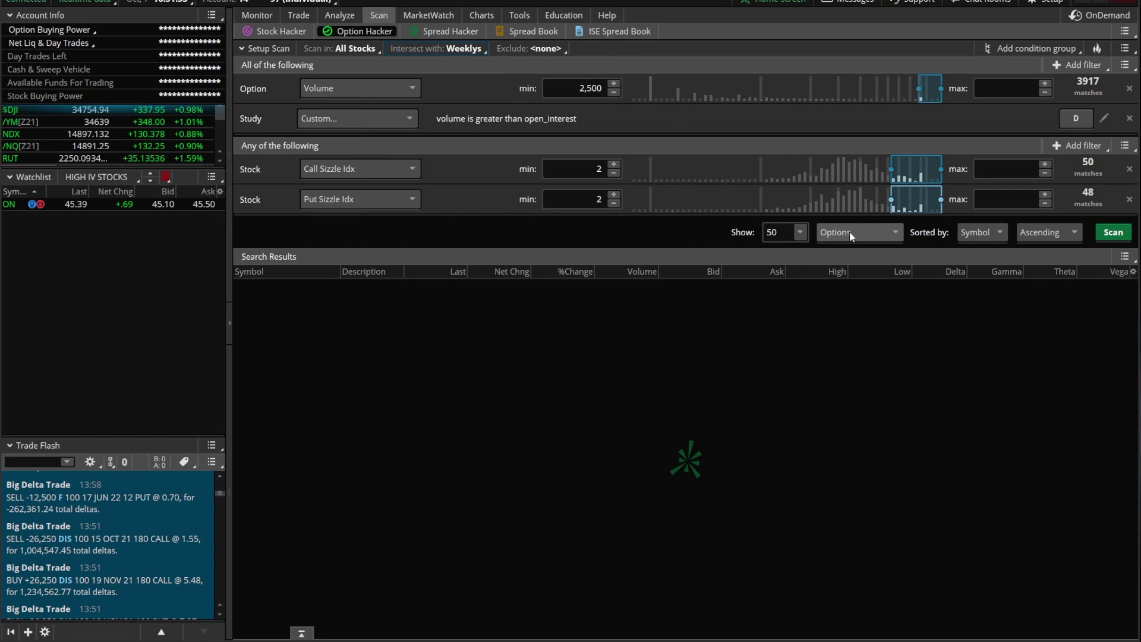
Step: Switch the result type to Stocks & Options and run the scan, returning 35 matches
click(853, 233)
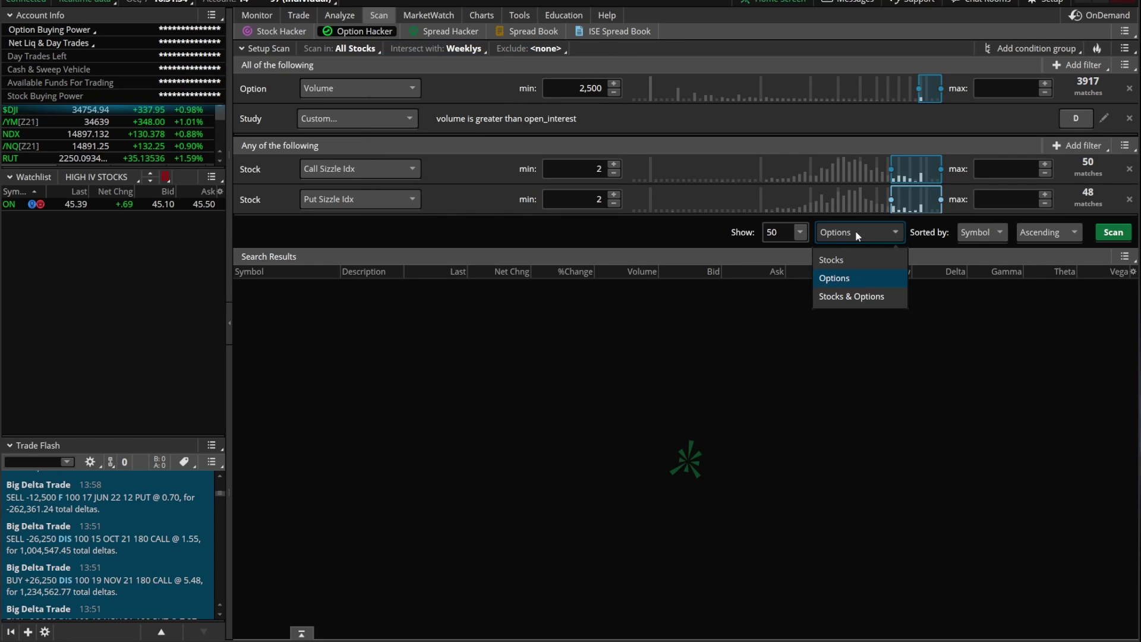
click(841, 297)
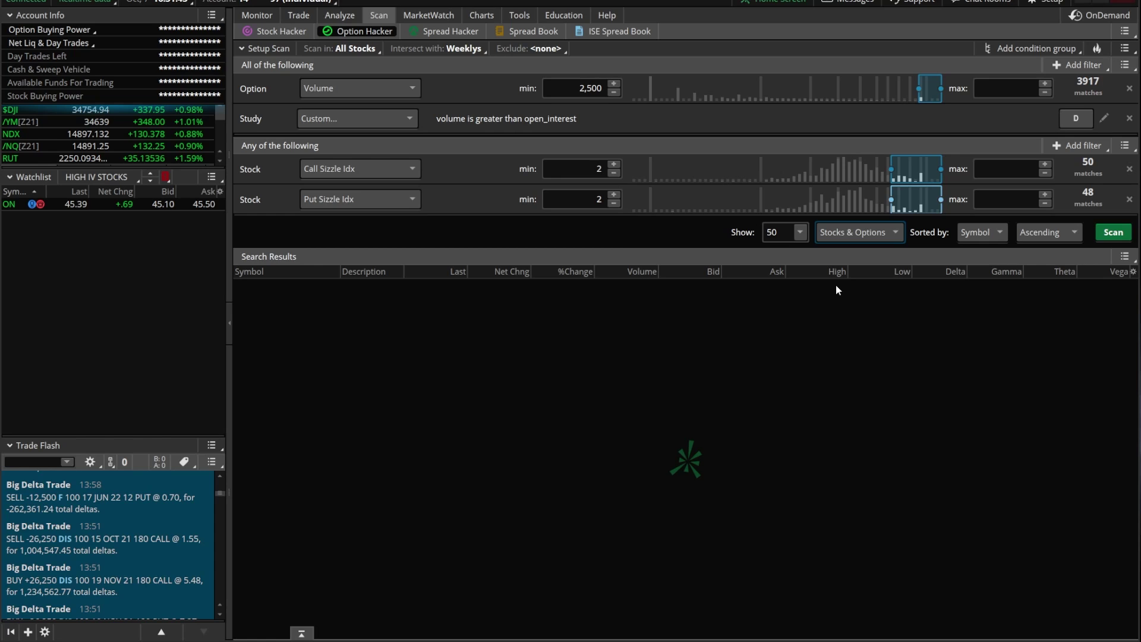
click(1113, 232)
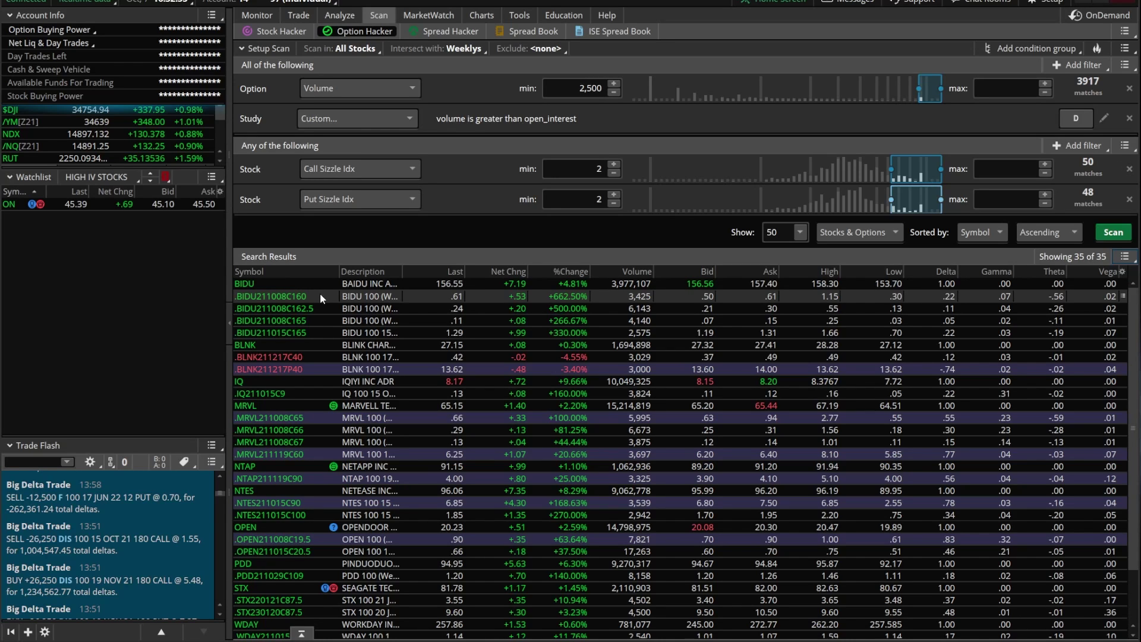
Step: Load BIDU on the Trade page and expand its 8 OCT 21 expiration to review the chain
click(299, 16)
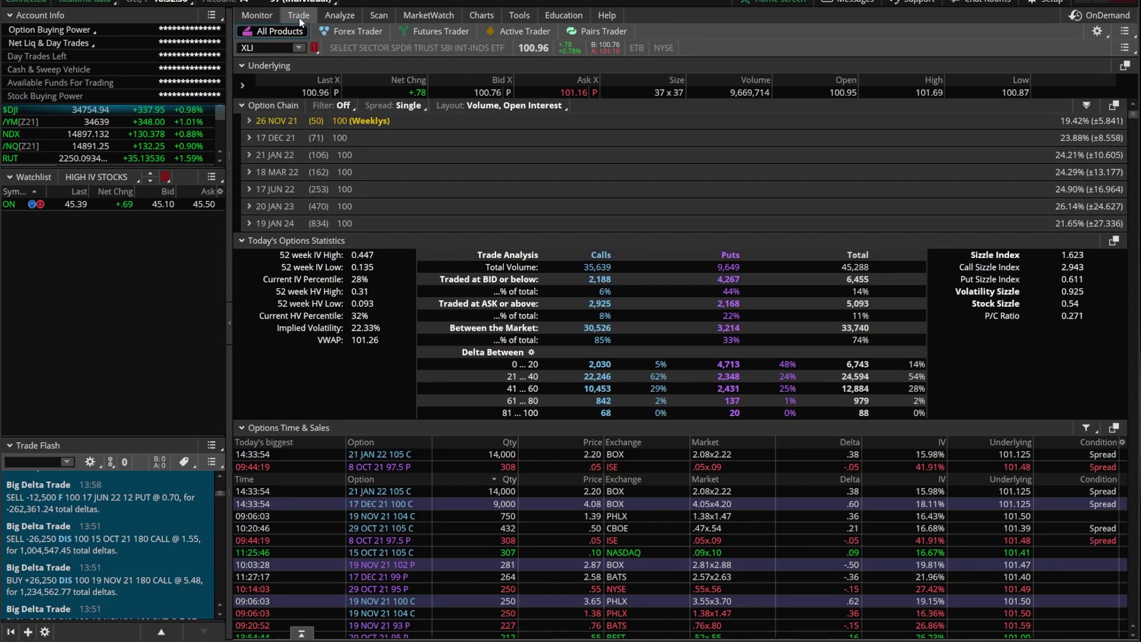
click(267, 49)
text(BIDU)
key(Return)
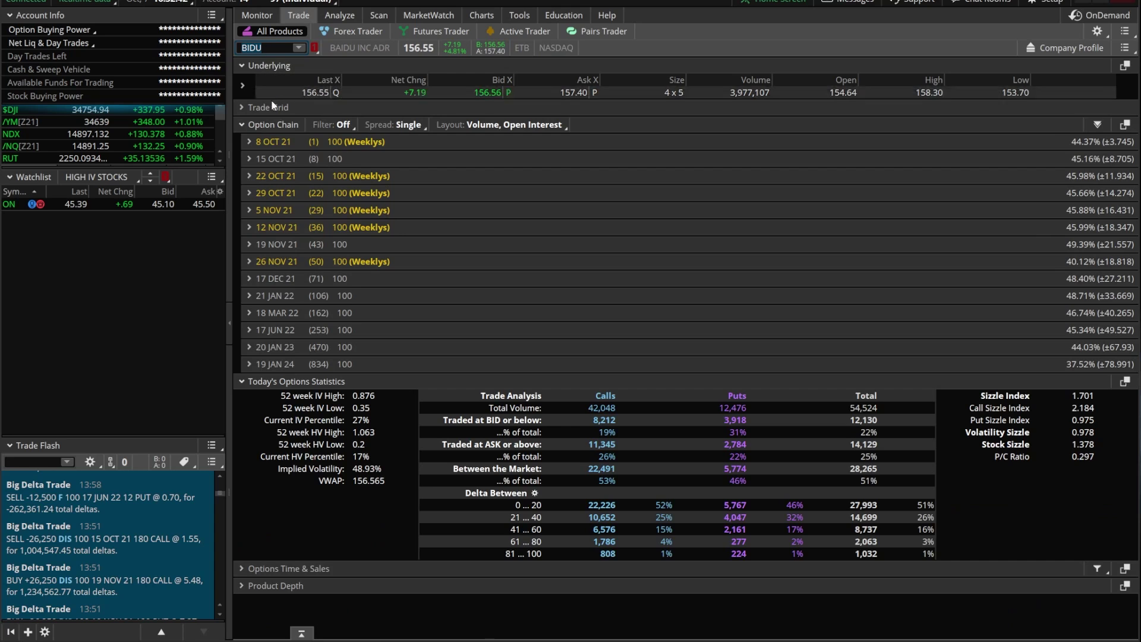
click(252, 142)
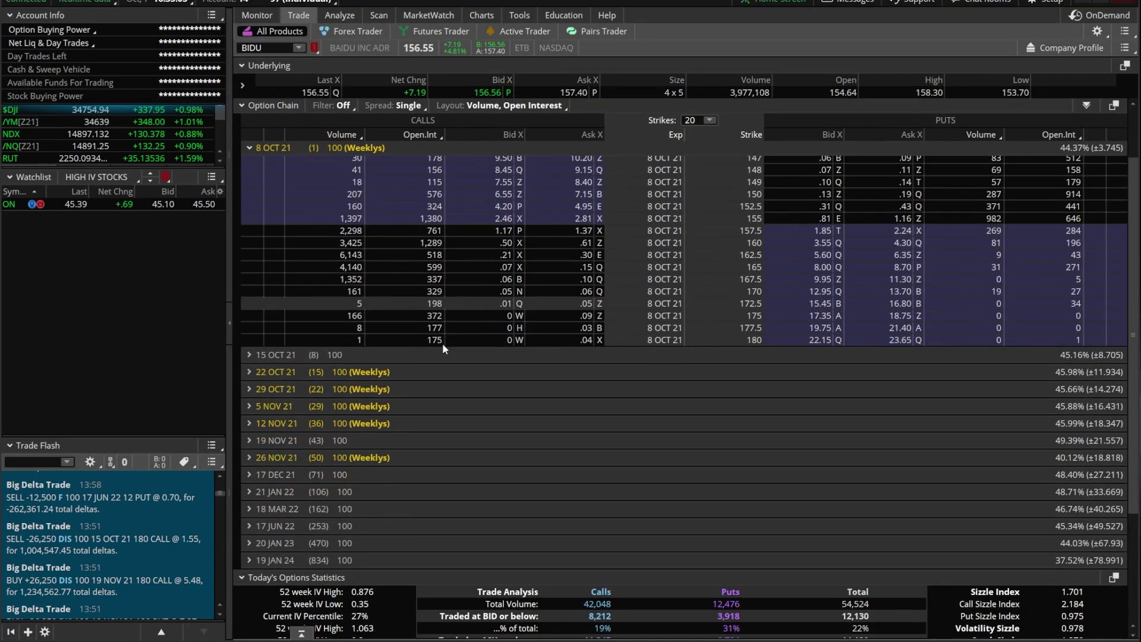
scroll(410, 309, down, 4)
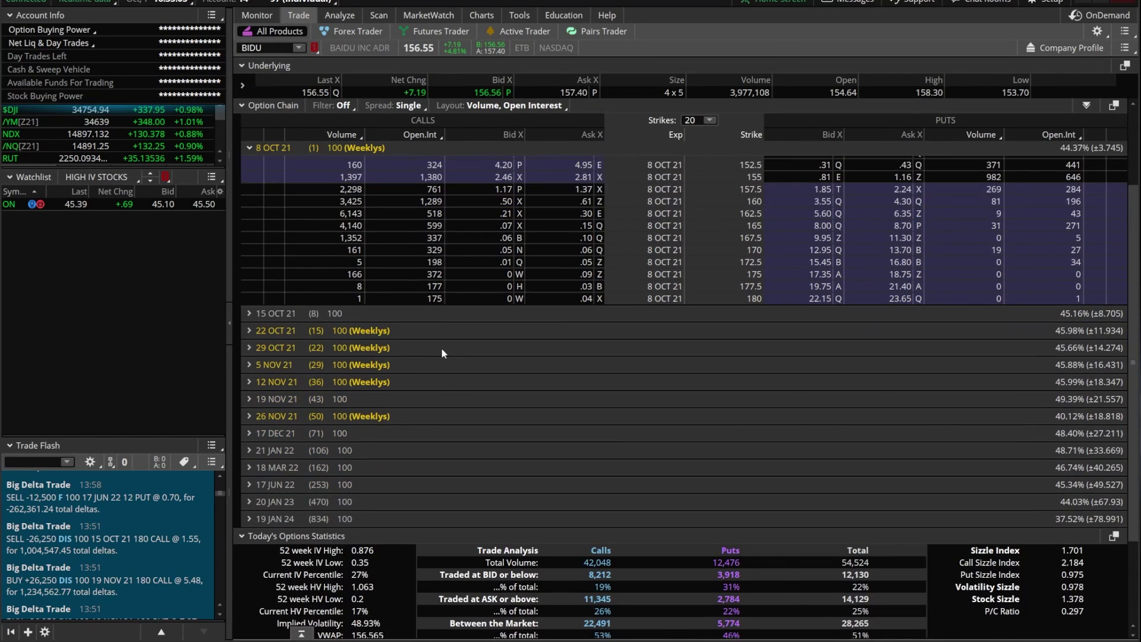
scroll(439, 354, down, 1)
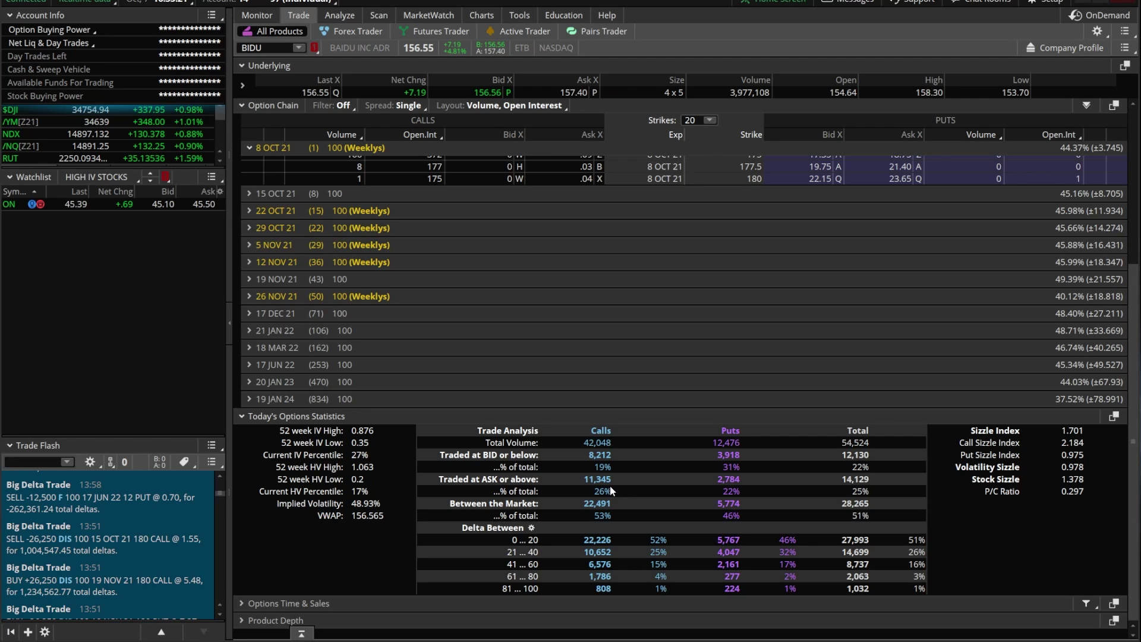
Step: Expand BIDU's Options Time & Sales and scroll to the 1,196-contract 8 OCT 21 162.5 C trade
click(244, 603)
scroll(380, 502, down, 5)
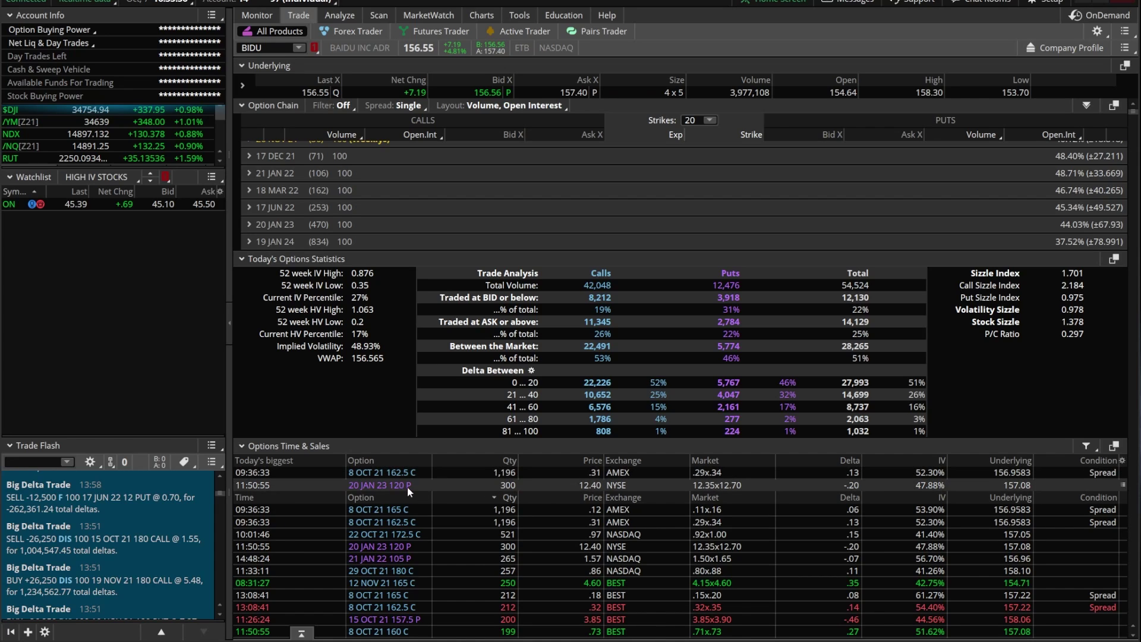
scroll(419, 468, down, 1)
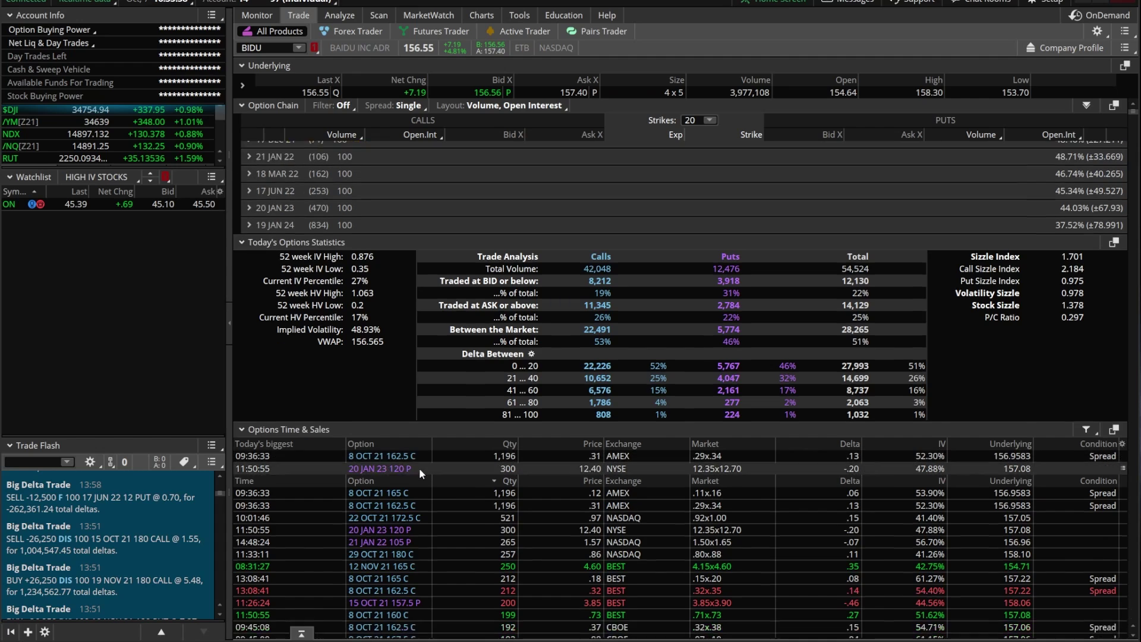
scroll(419, 468, down, 4)
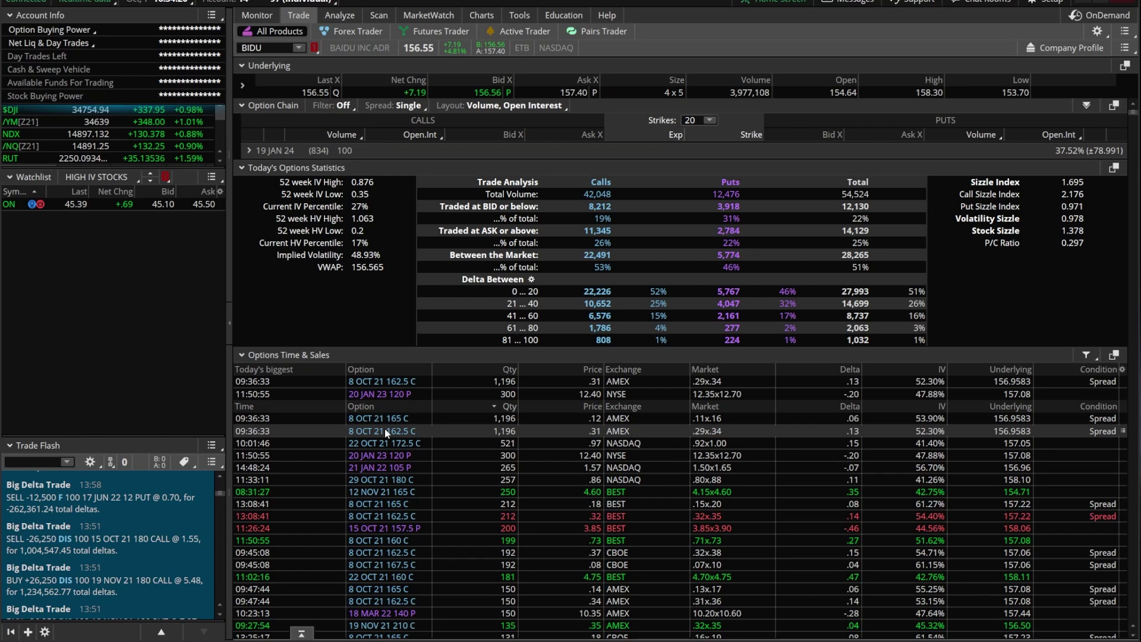
Step: Go back to the Scan tab showing the 35 Option Hacker matches led by BIDU
click(379, 16)
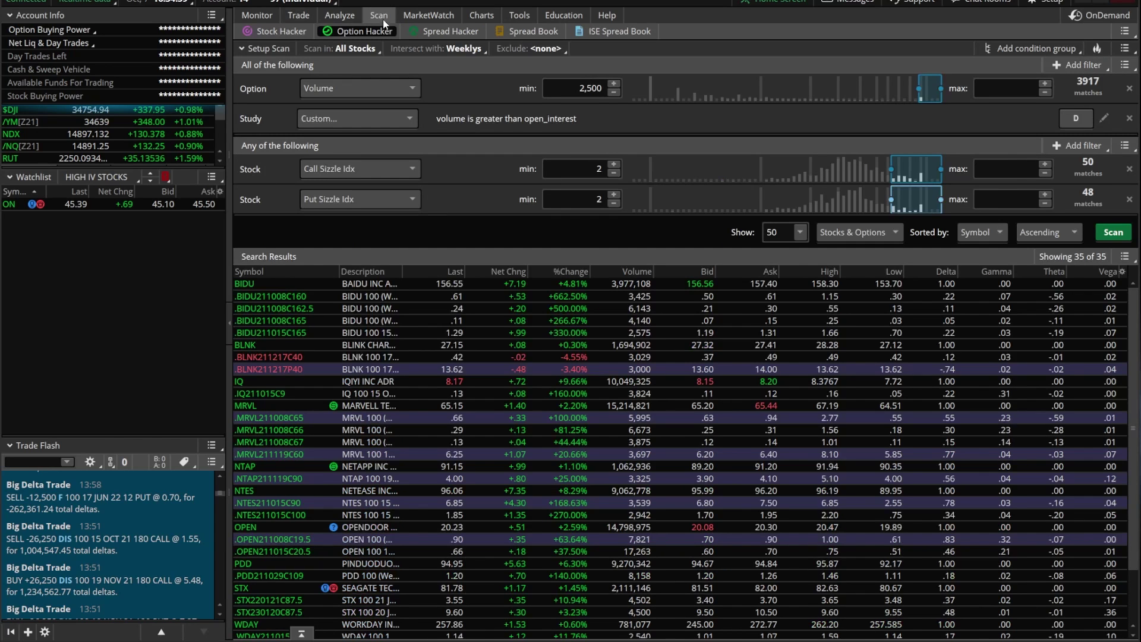